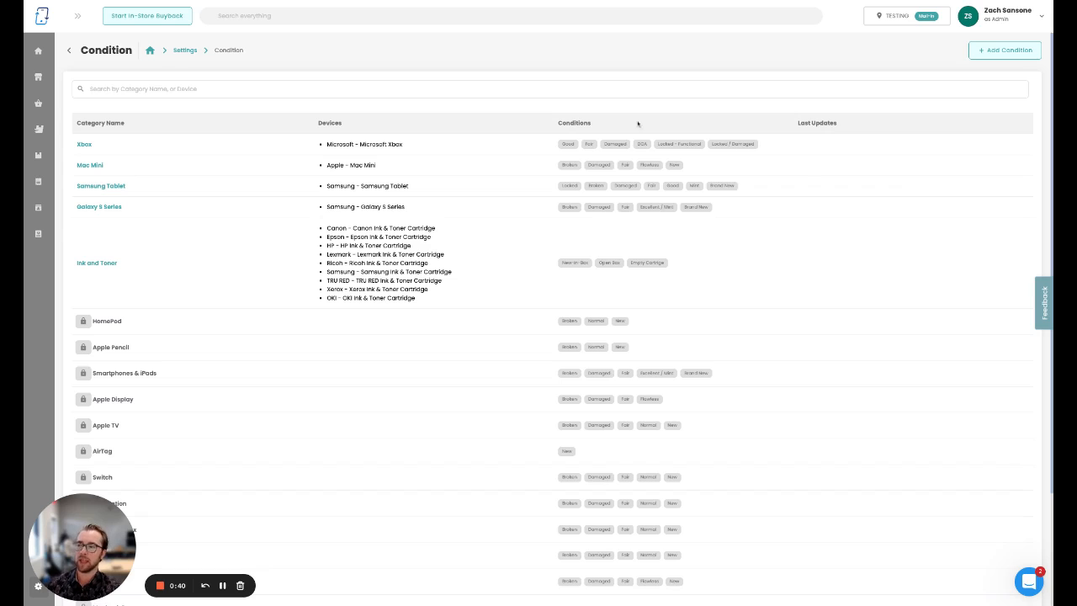
Start a new condition category and name it Smartwatches.
mouse_move(573, 141)
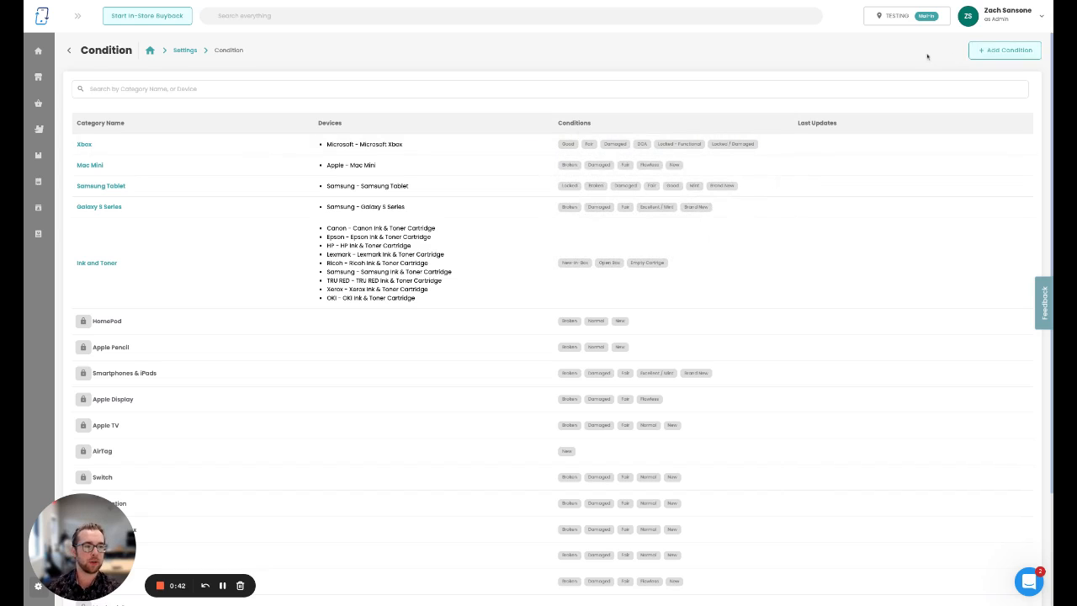
click(988, 54)
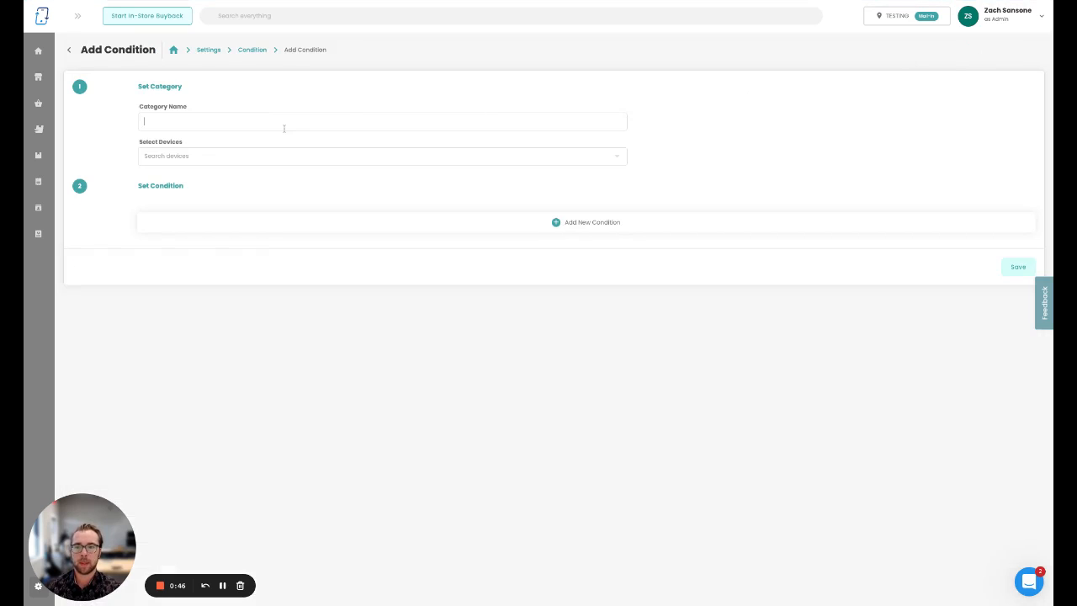
click(284, 128)
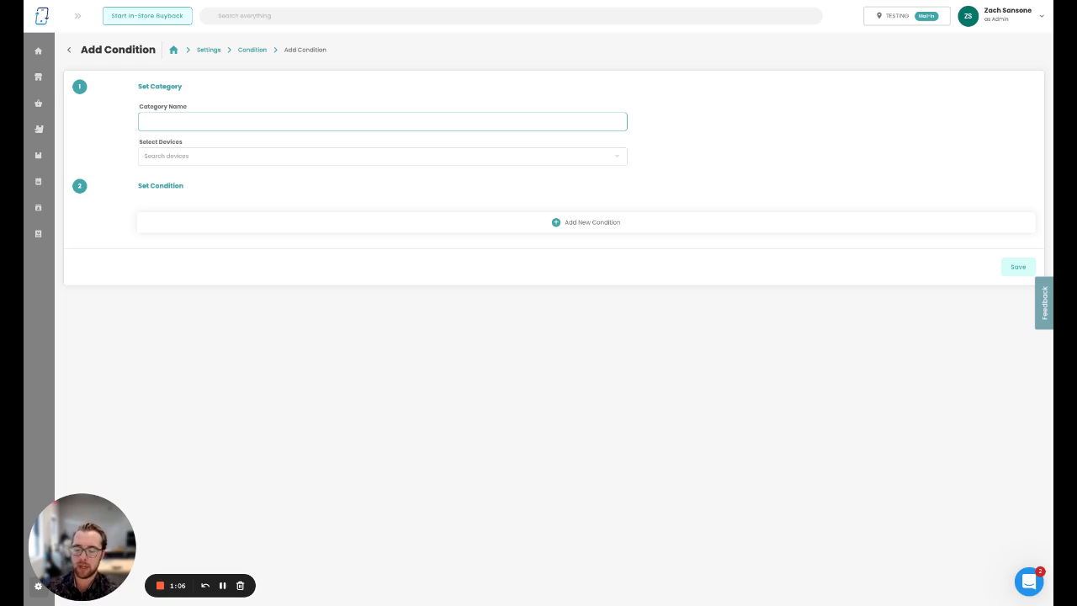
text(Smartwat)
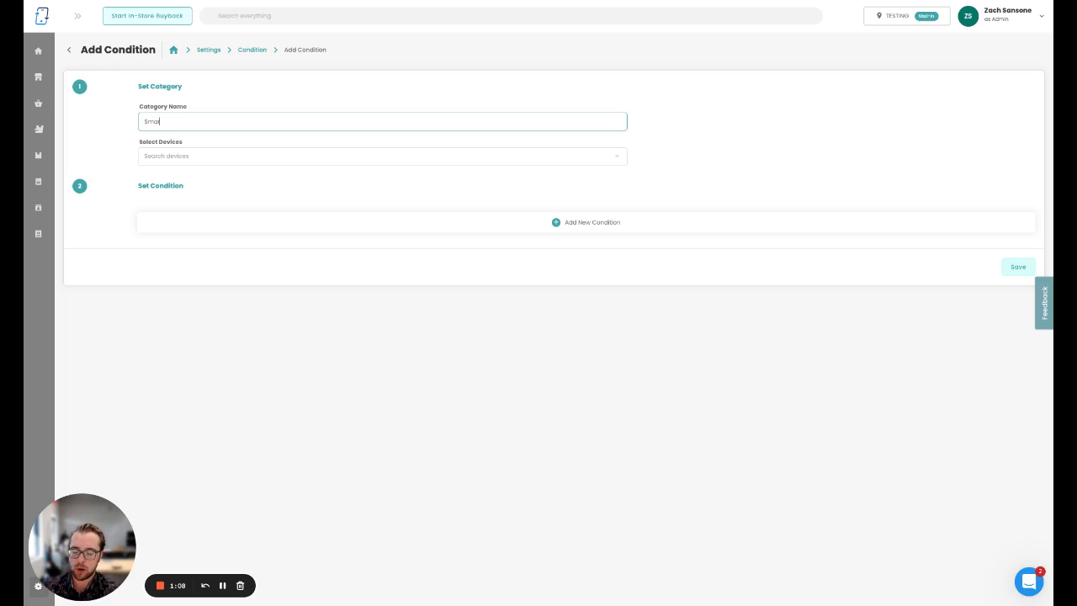
text(ches)
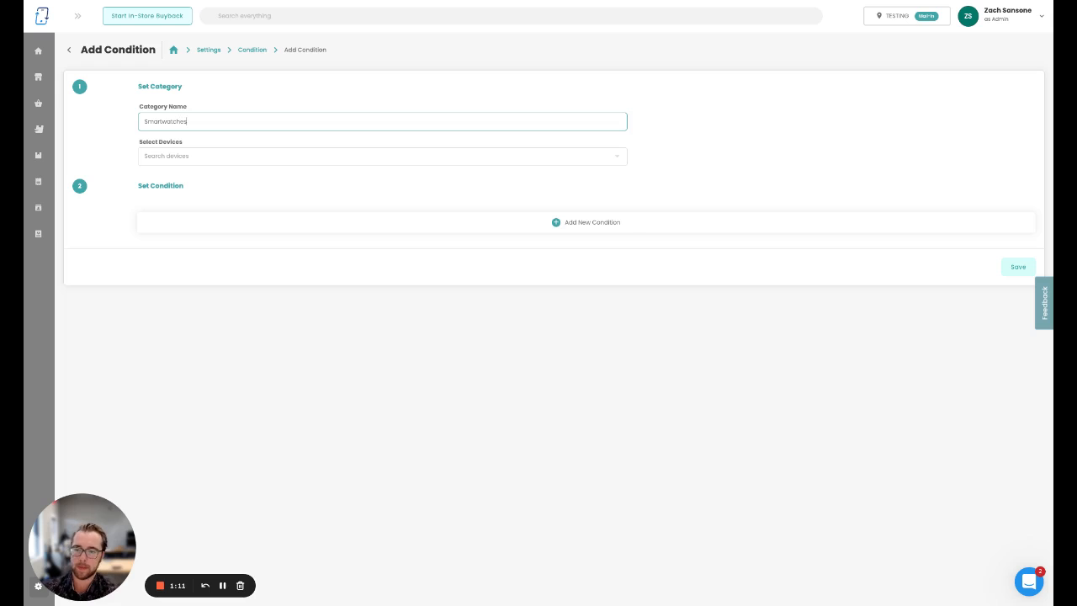
Assign the Apple Watch, Samsung Gear and Samsung Watch devices to the Smartwatches category.
key(Tab)
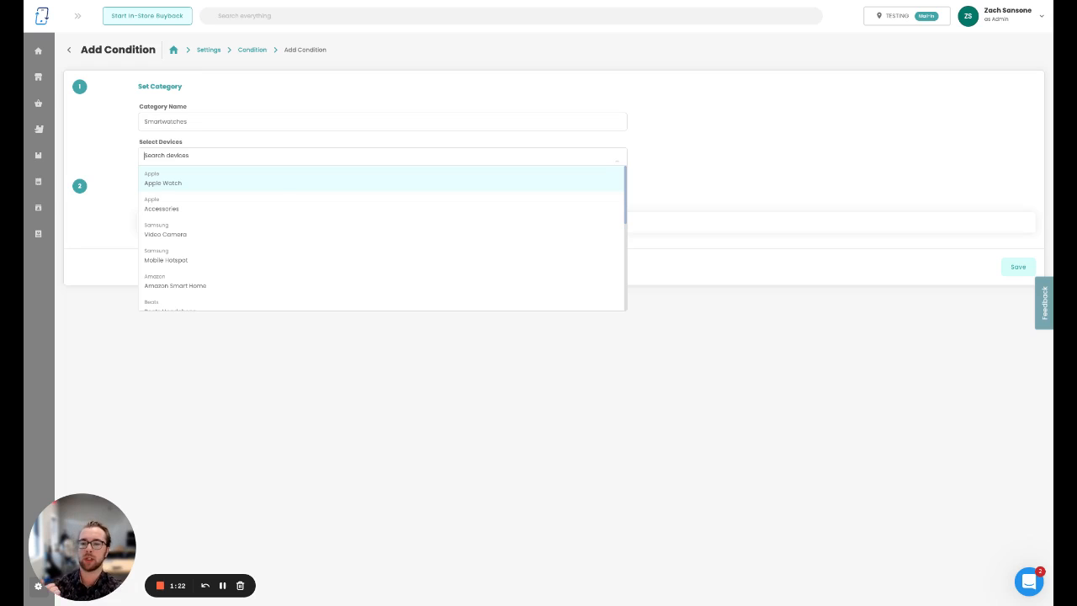
click(280, 189)
click(265, 167)
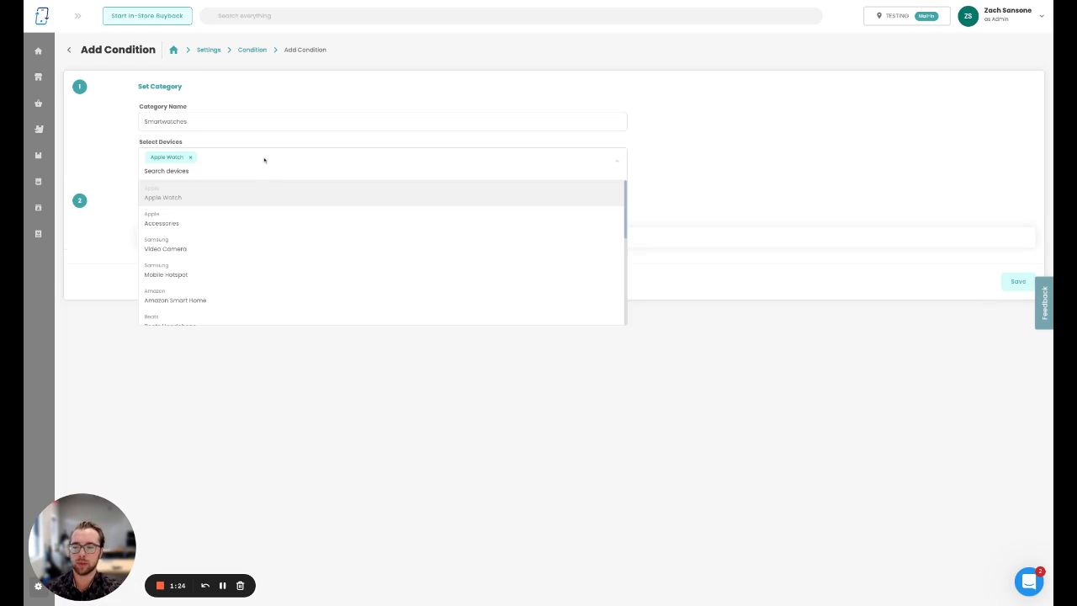
text(sam)
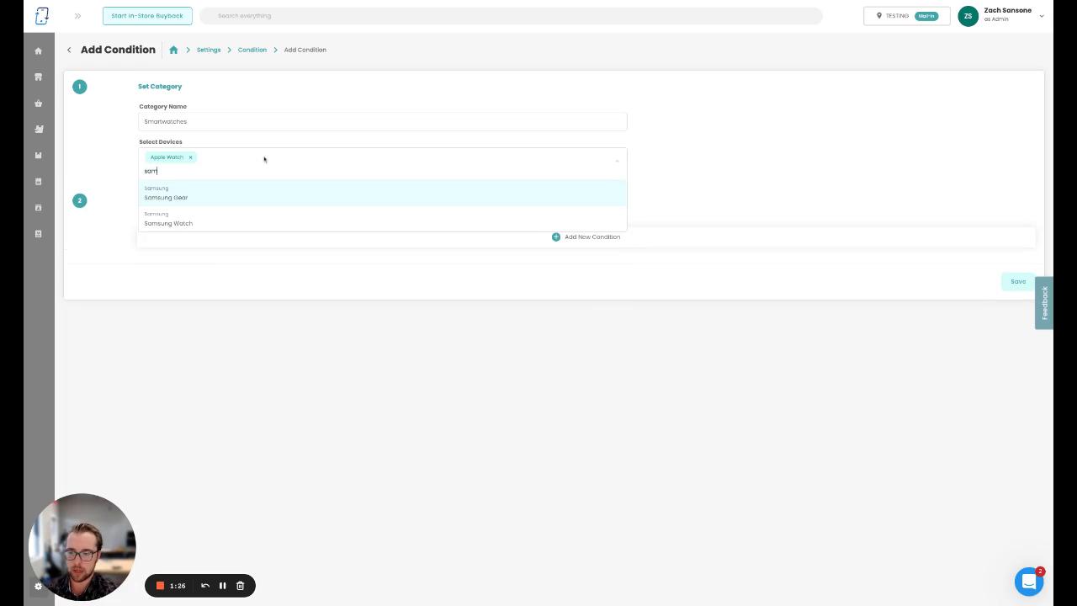
click(239, 197)
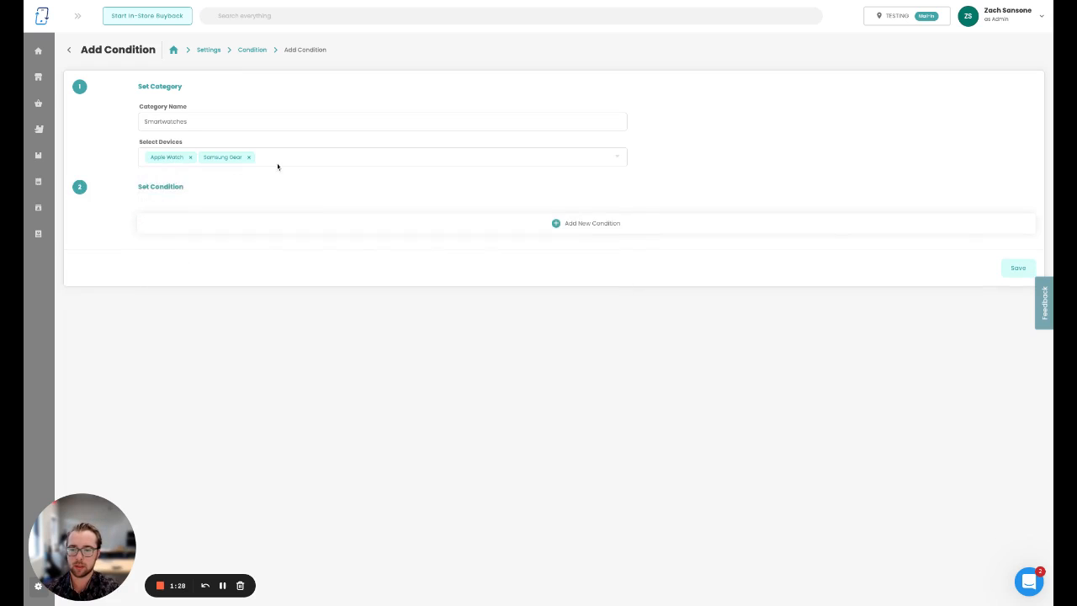
click(276, 166)
text(sa)
click(240, 218)
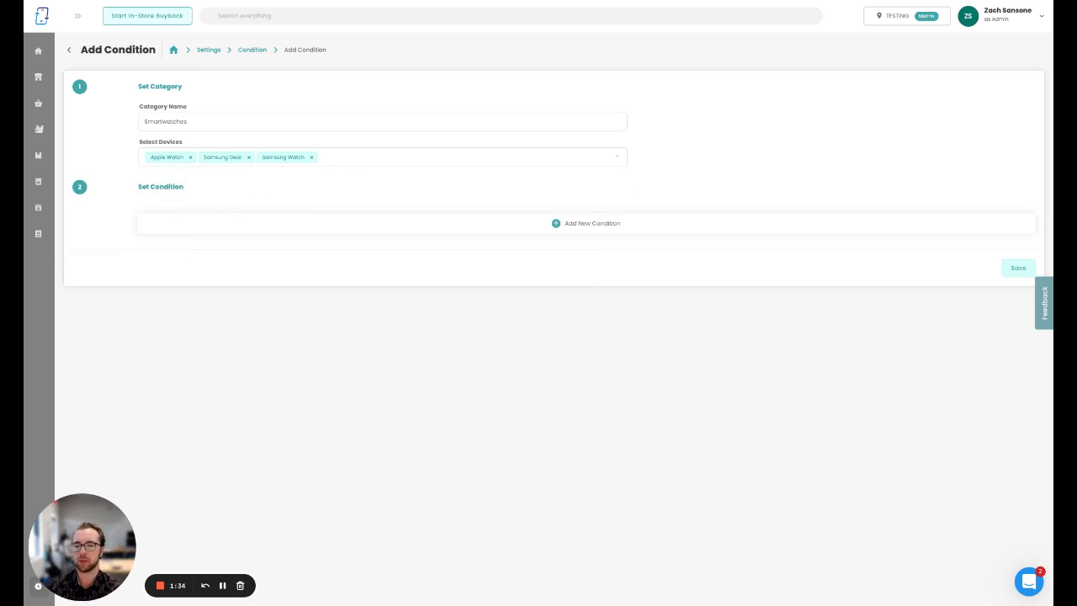
Add a new condition to the category and name it "New in Box".
click(582, 228)
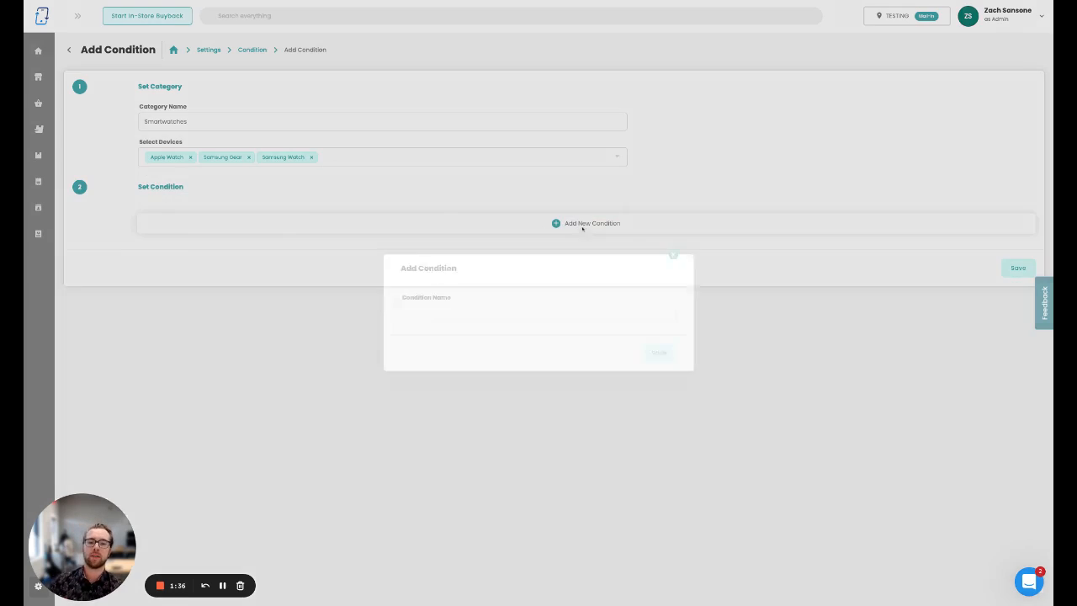
click(495, 308)
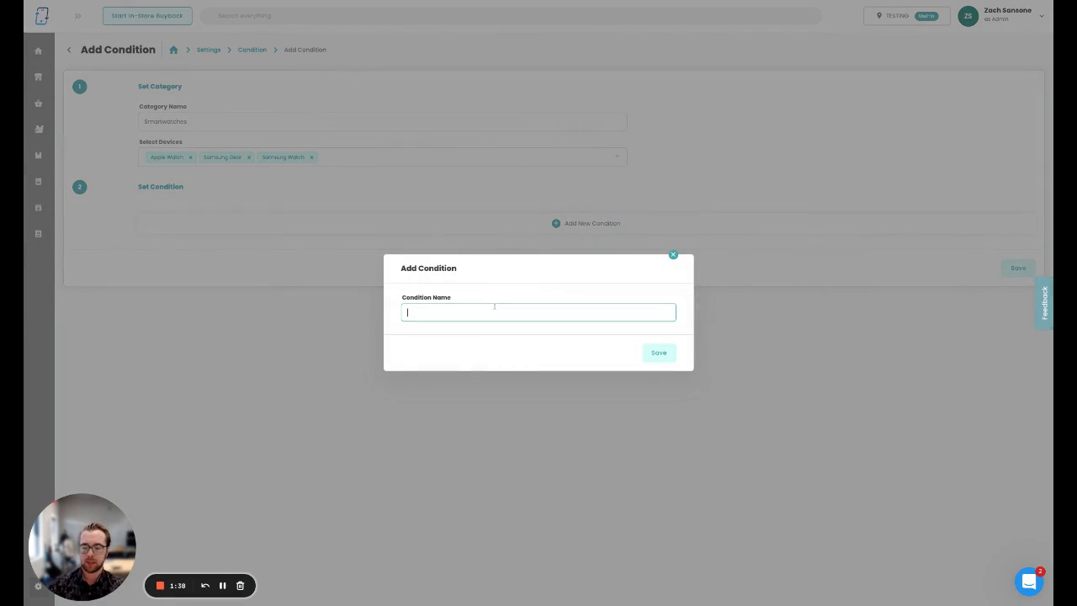
text(New)
key(BackSpace)
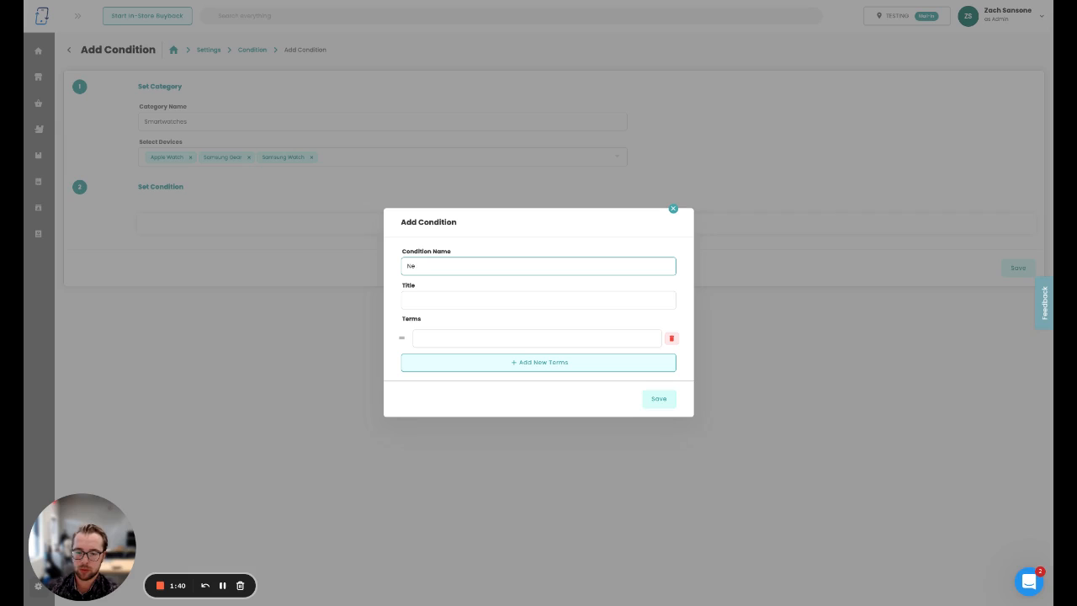
text(w In Box)
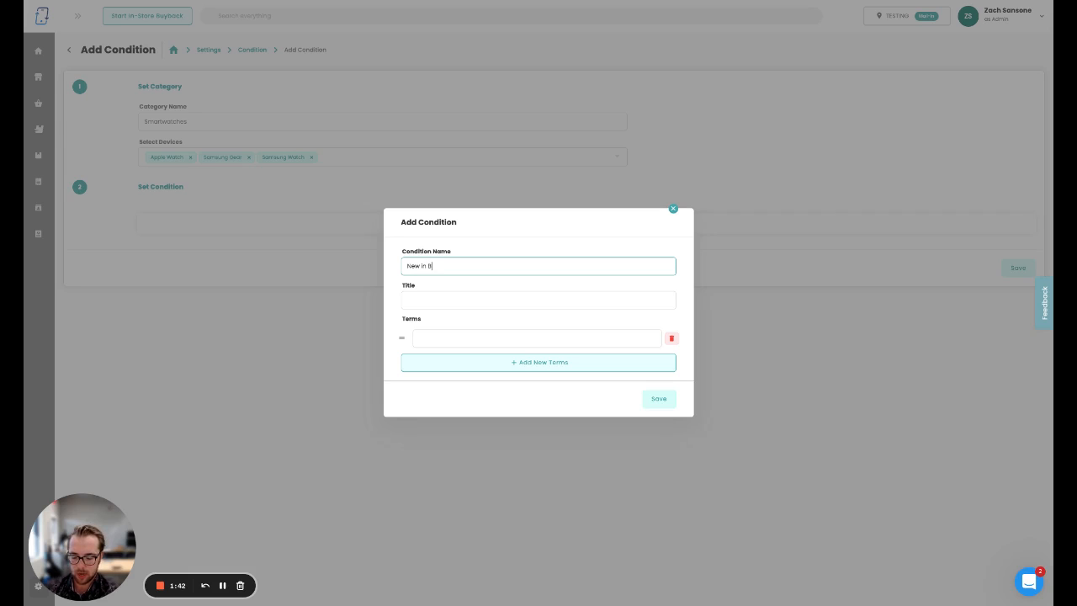
Set the condition's title to "Your device must meet ALL of the following criteria:".
click(486, 299)
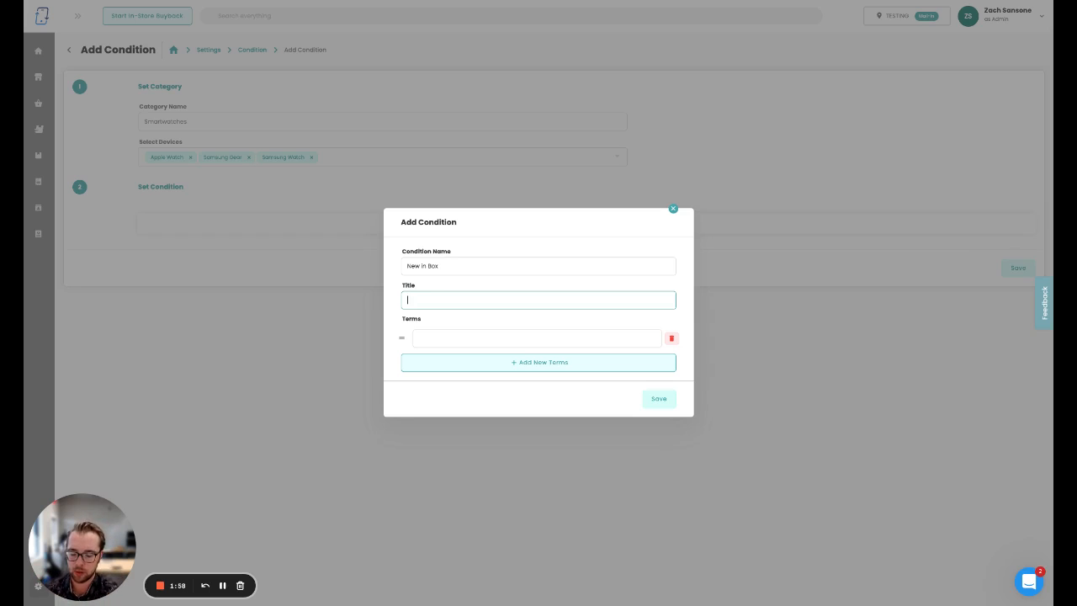
text(Your )
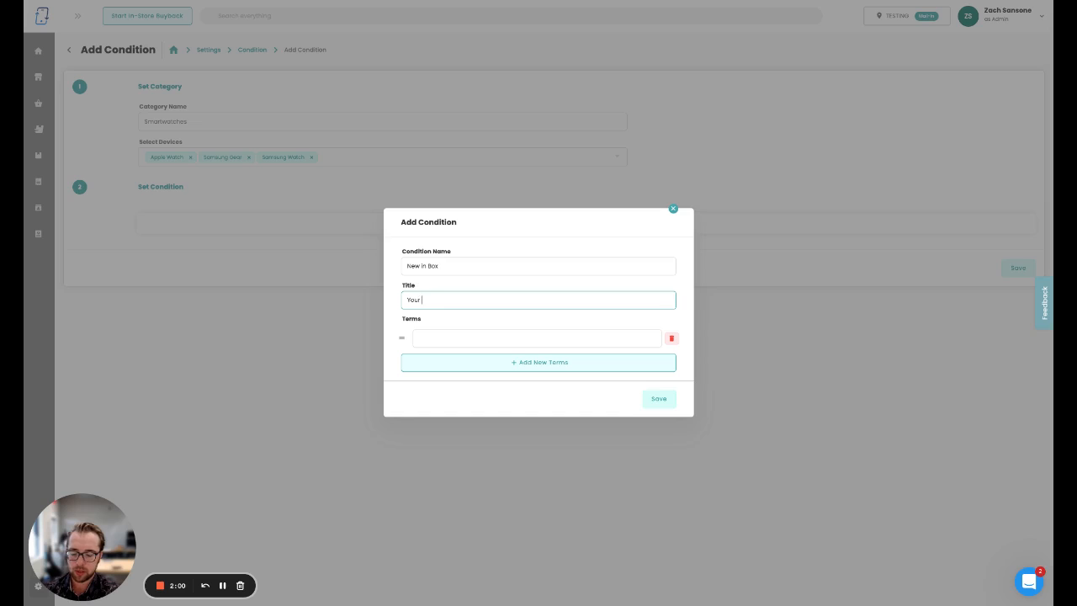
text(device mu)
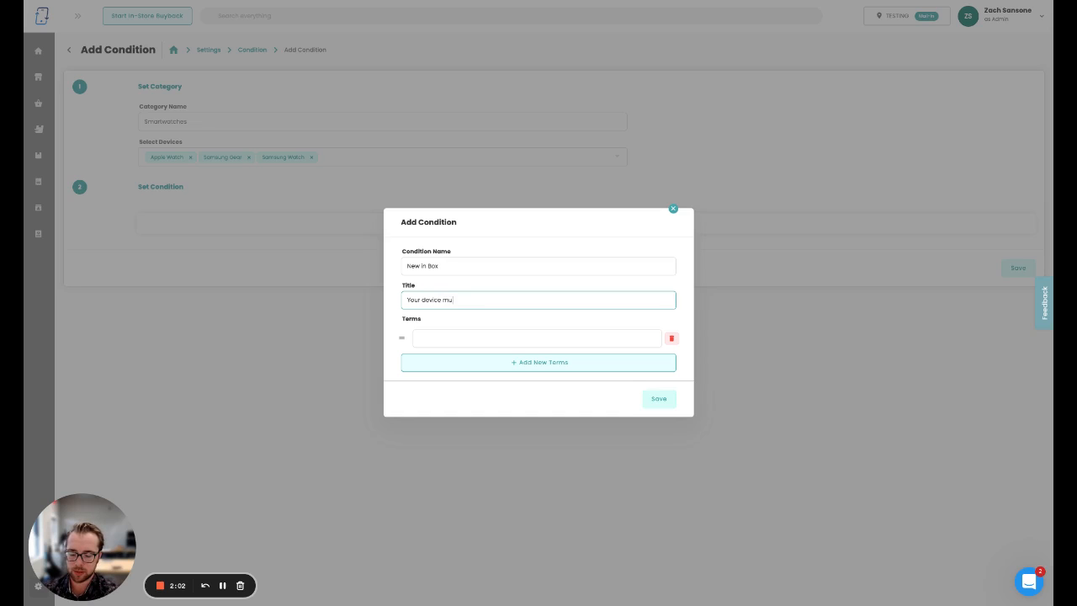
text(st meet)
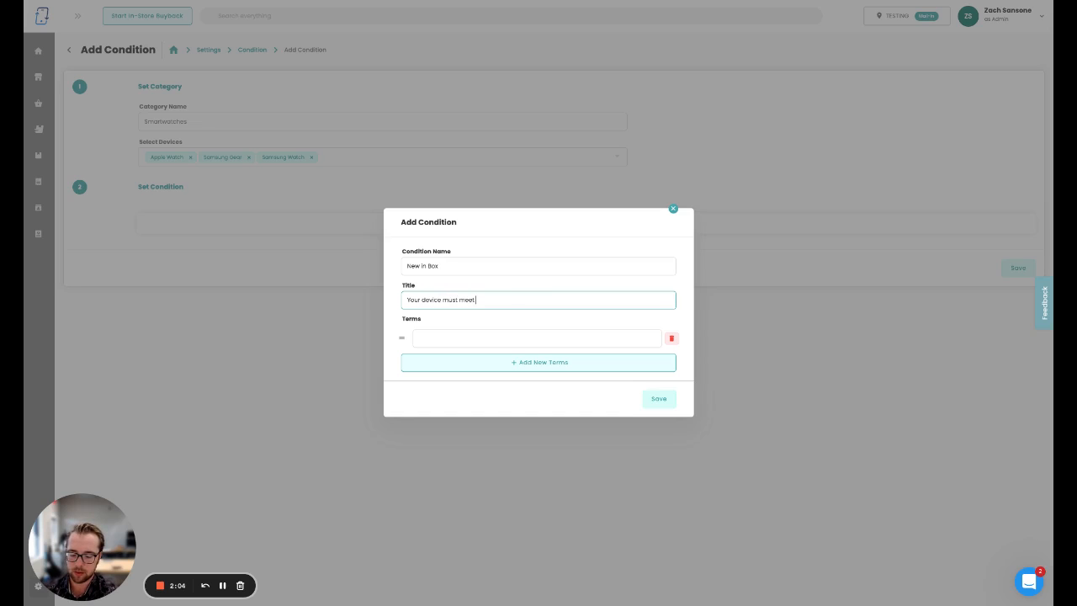
text( ALL of )
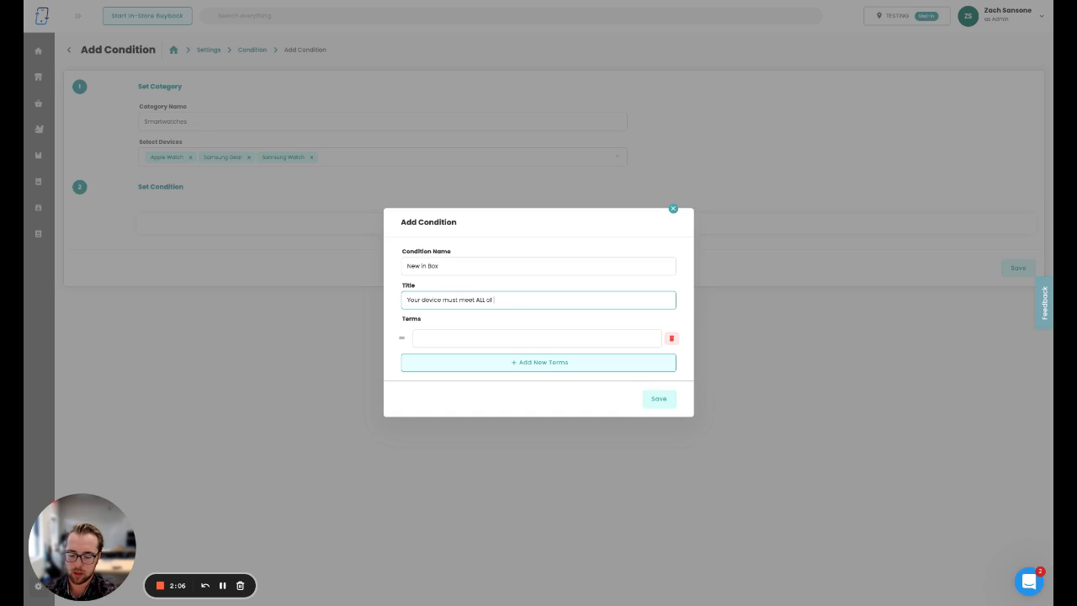
text(the follow)
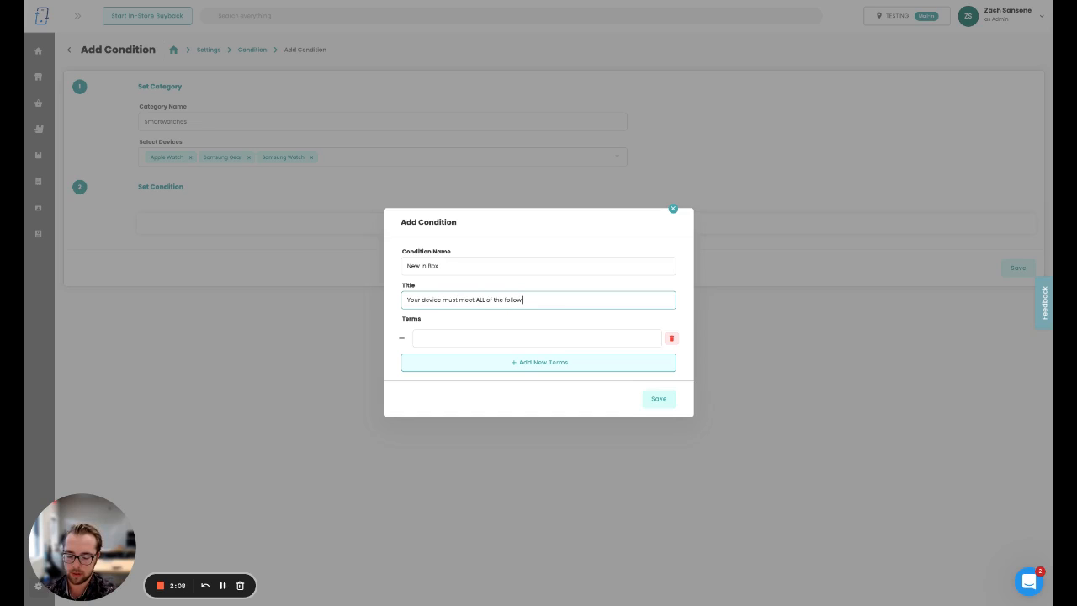
text(ing cre)
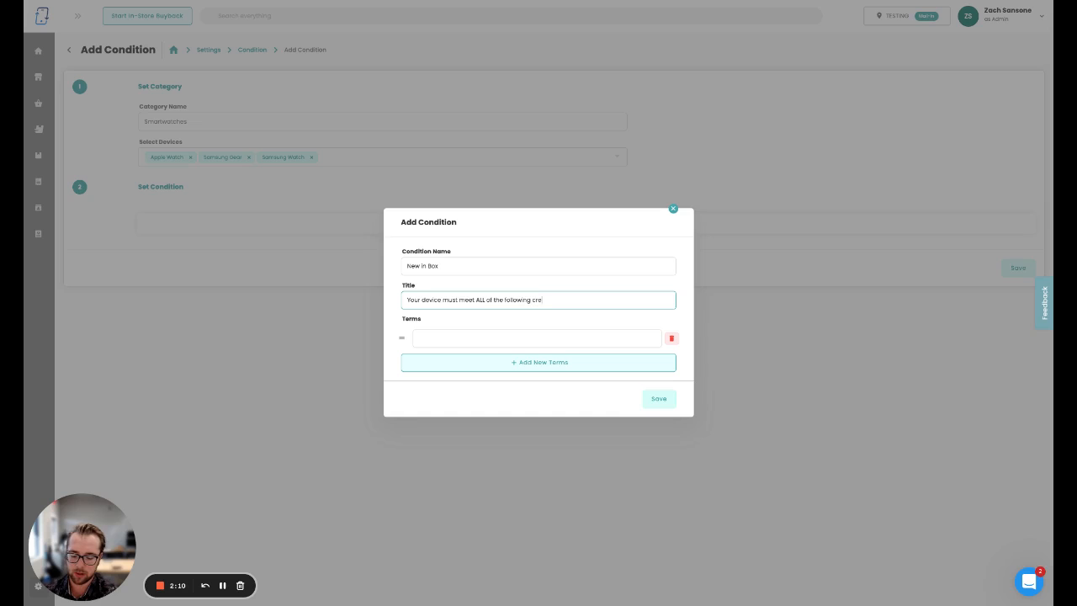
text(teria:)
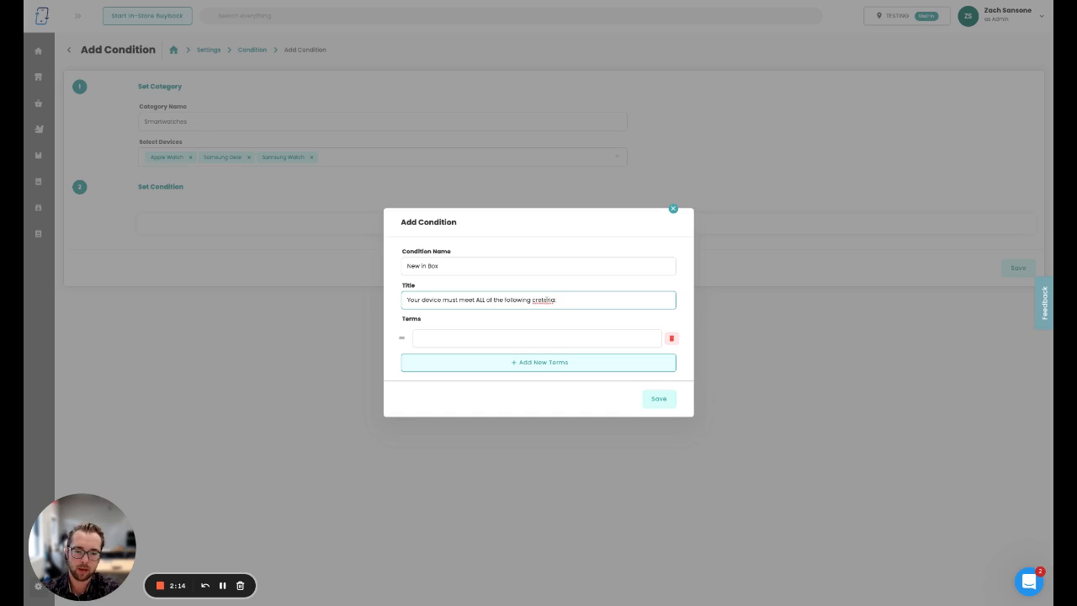
double_click(547, 299)
text(criteria:)
Enter "Device must be sealed in original packaging." as the condition's first term.
click(510, 336)
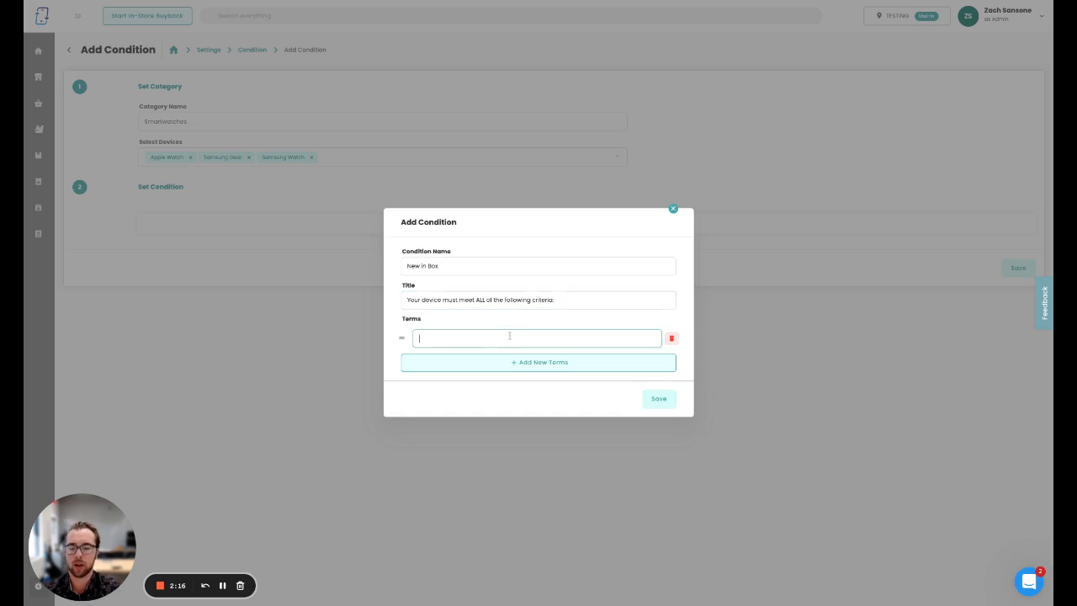
text(D)
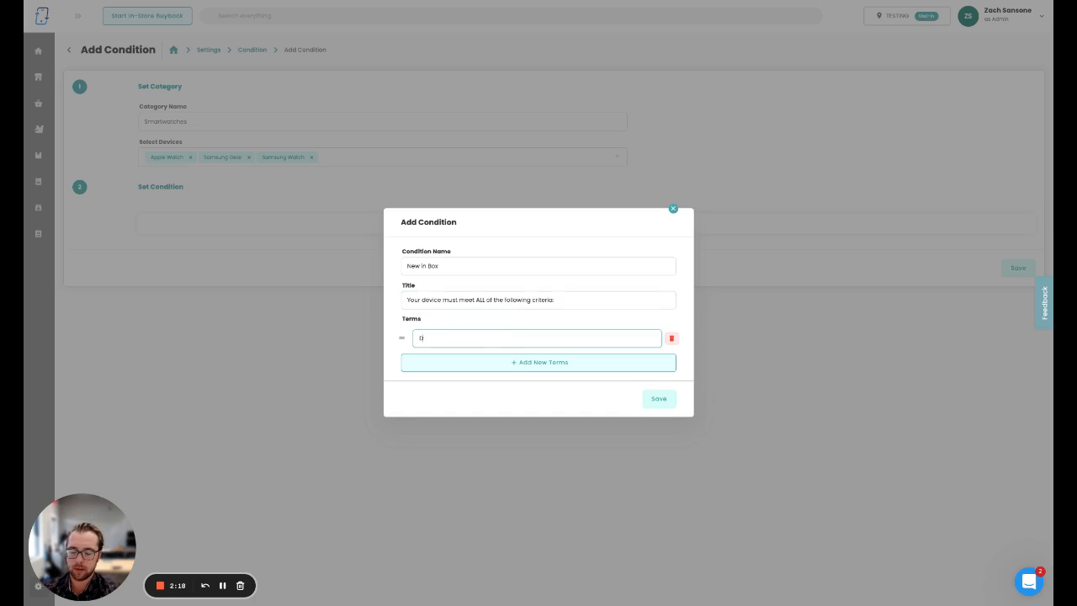
text(evice must)
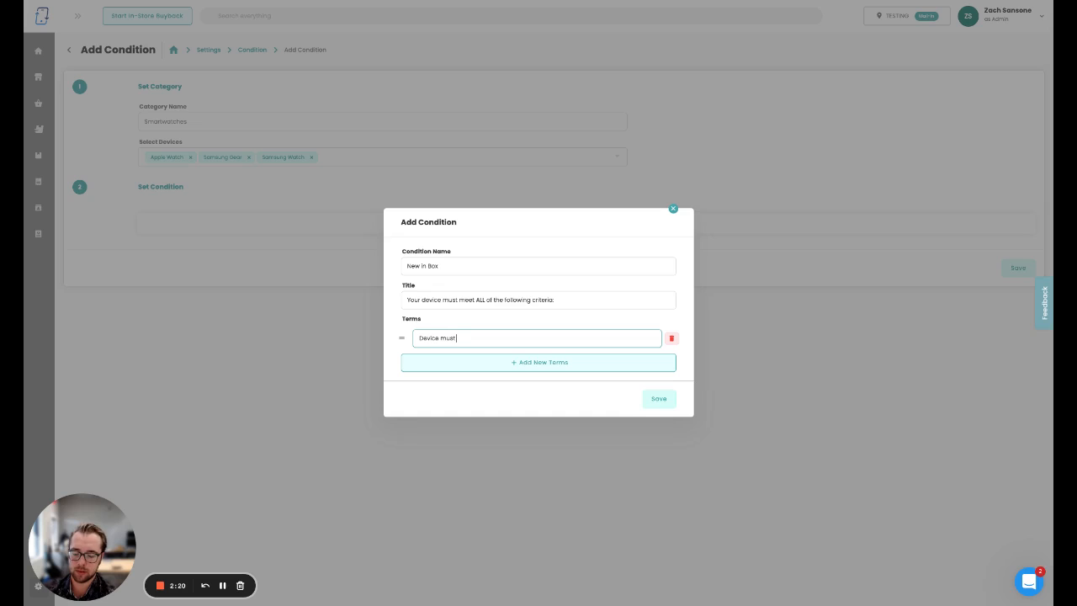
text( be sea)
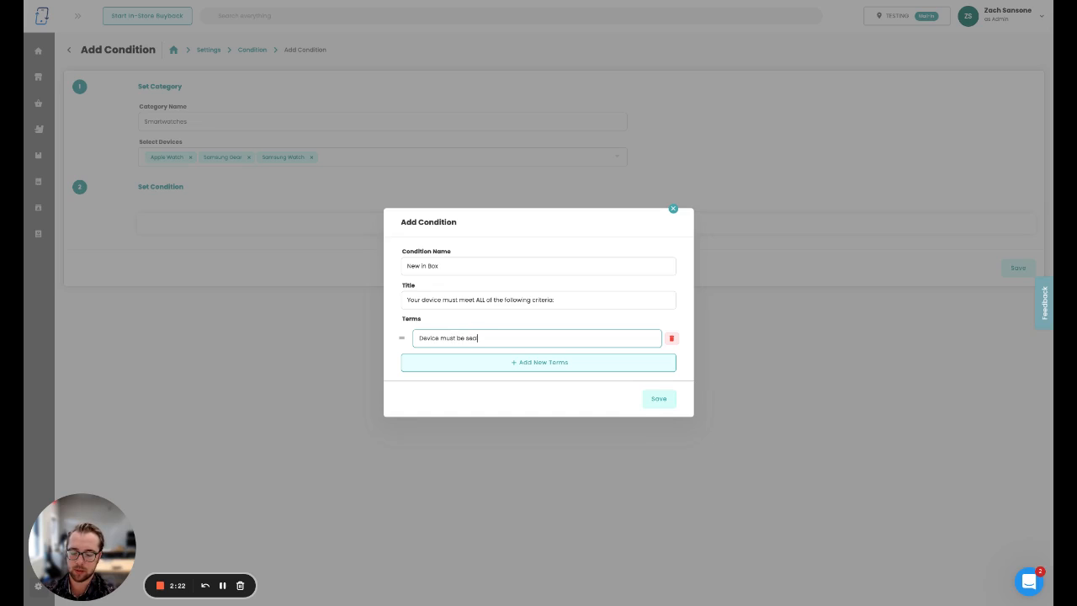
text(led in origina)
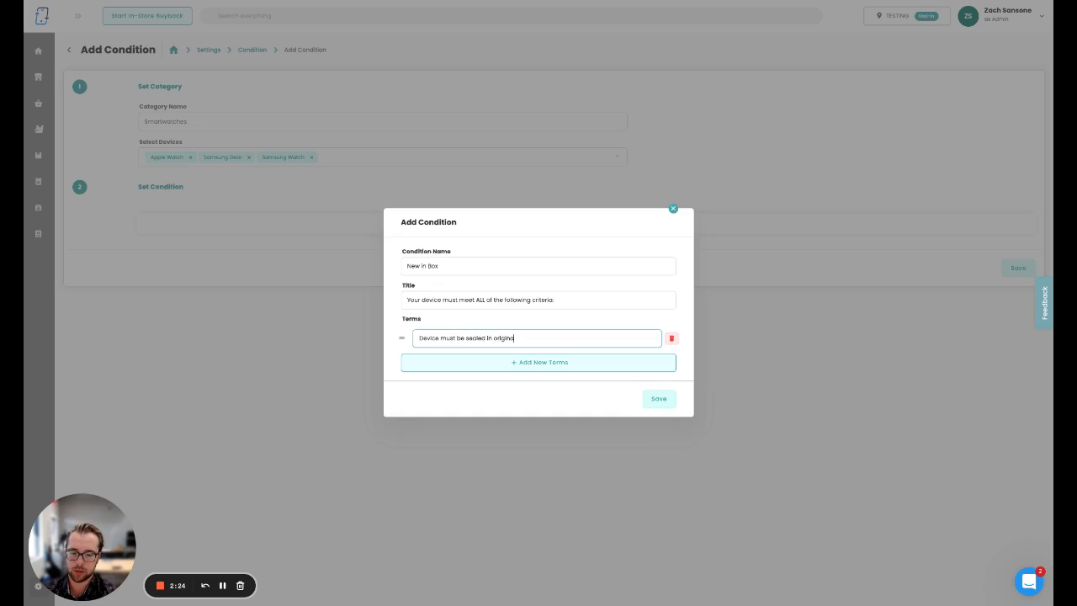
text(l packaging.)
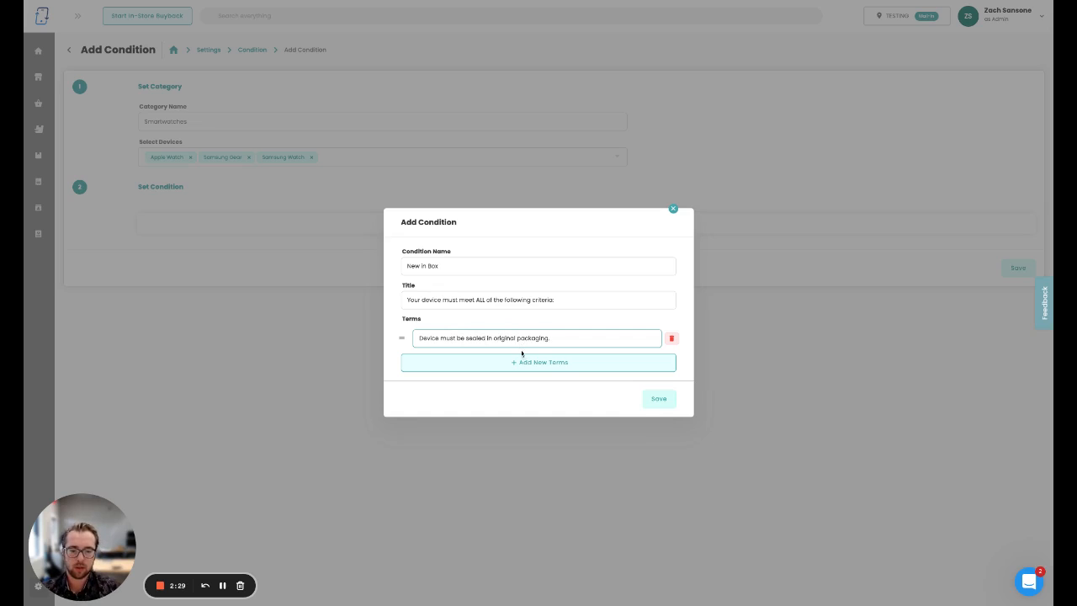
Add a second term to the condition reading "Never opened or used.".
click(522, 356)
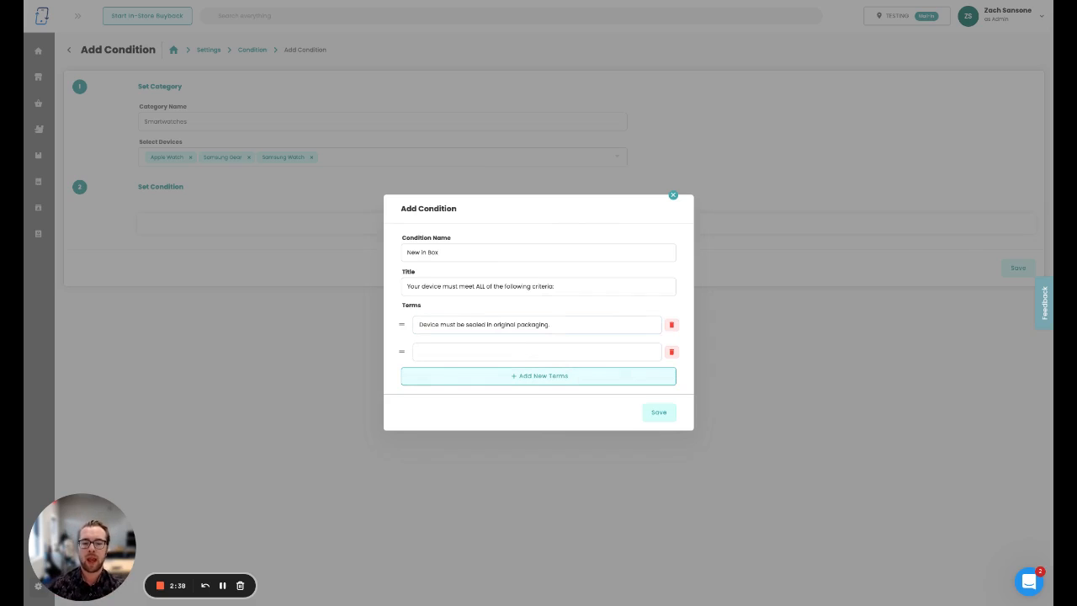
click(522, 352)
text(Ne)
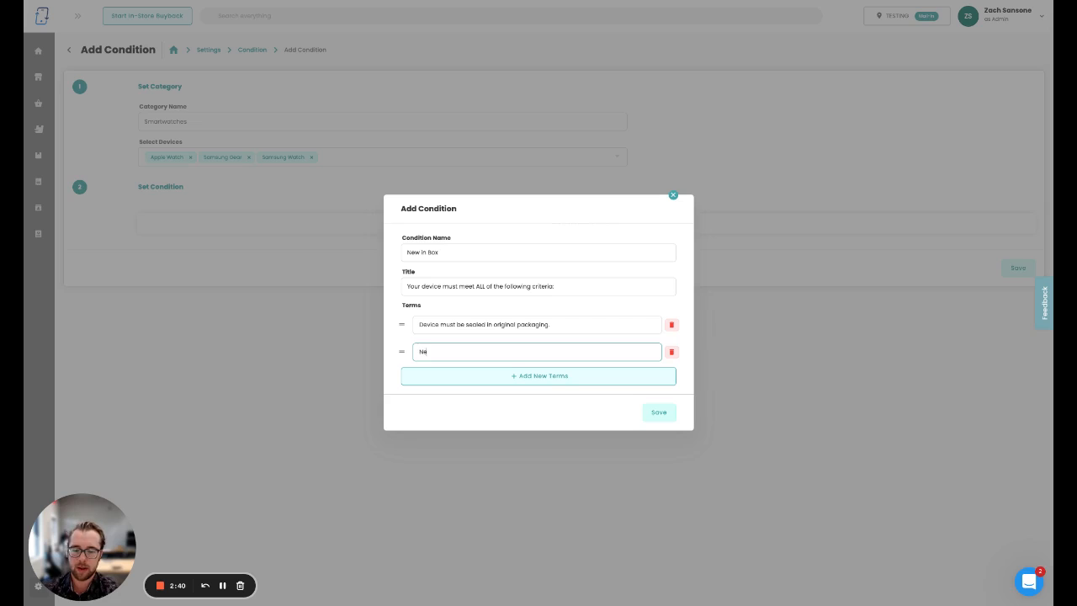
text(ver op)
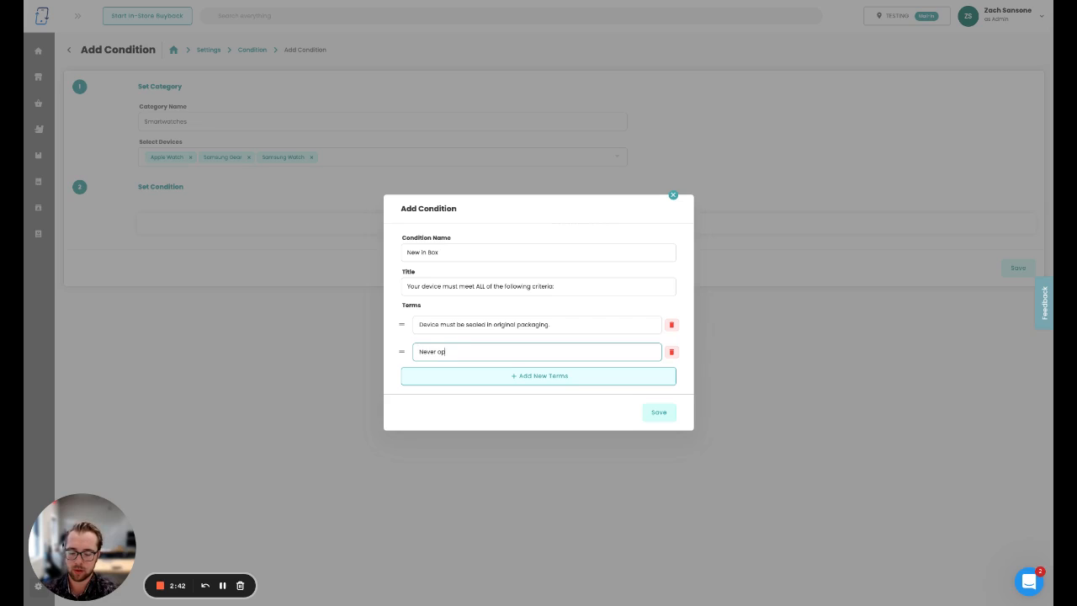
text(ened or u)
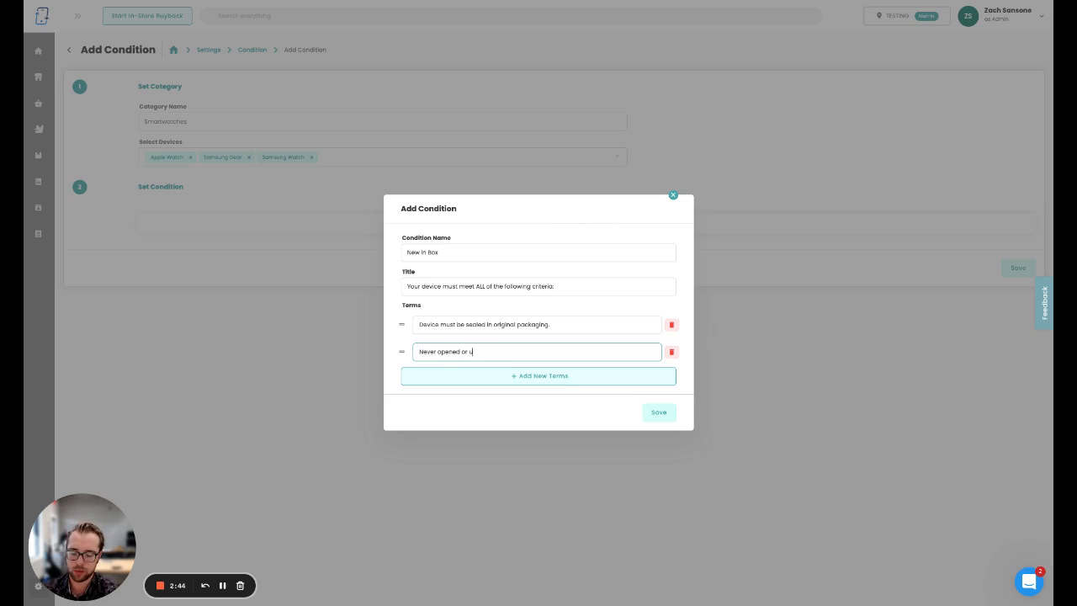
text(sed.)
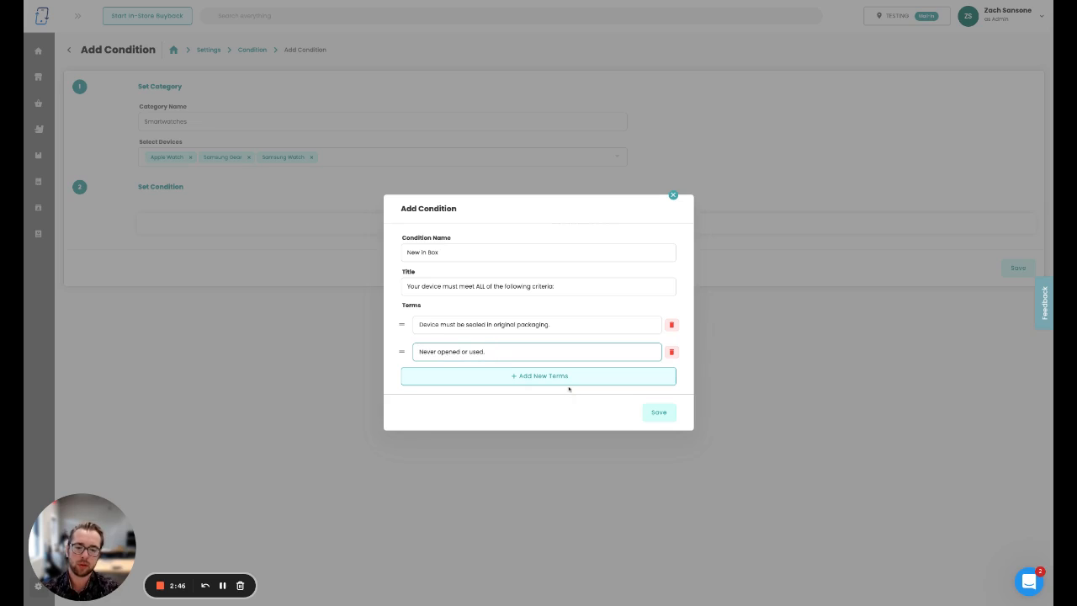
Add a third term to the condition reading "Device must not be financed or reported lost/stolen.".
click(551, 378)
text(Not)
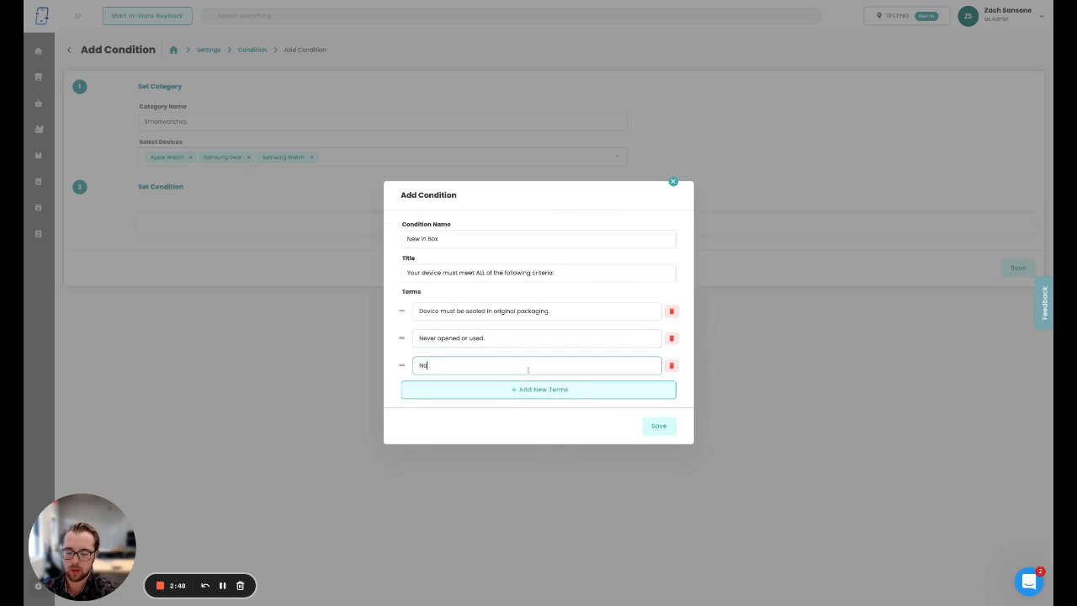
key(BackSpace)
key(BackSpace)
key(BackSpace)
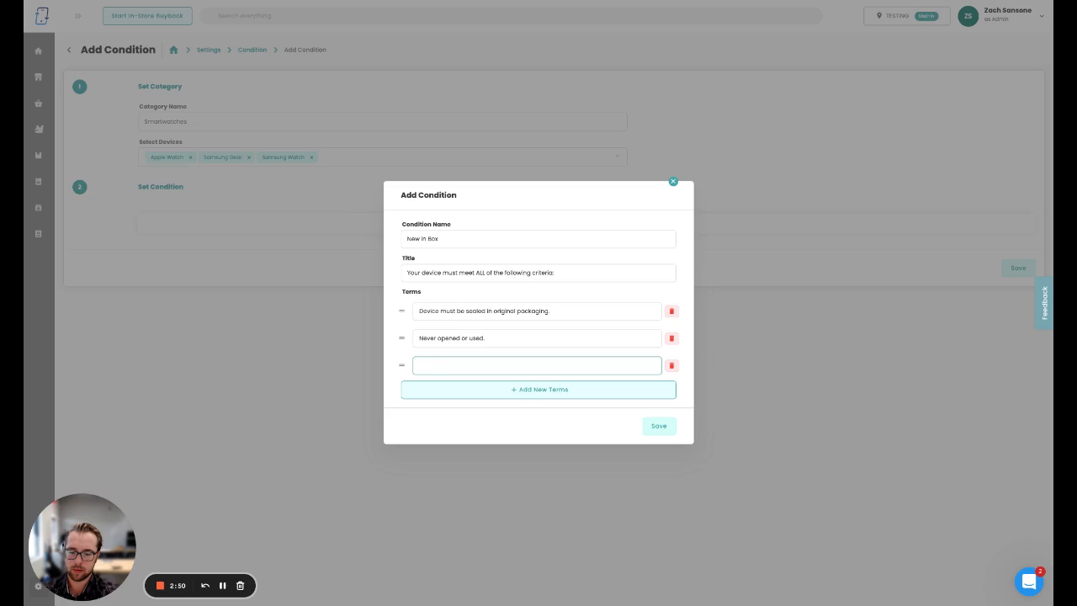
text(Device must)
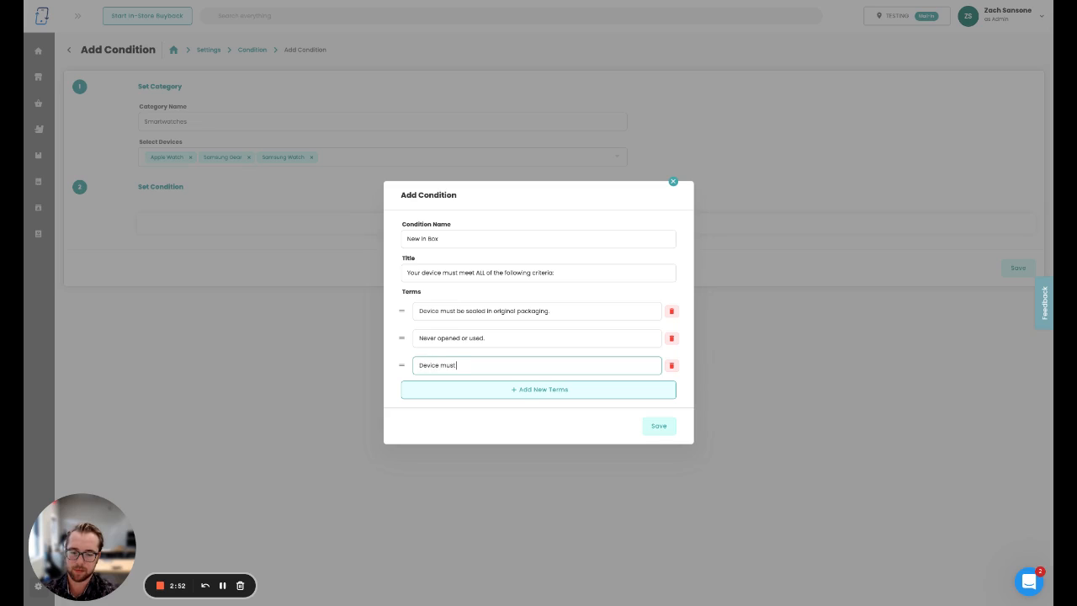
text( not be financed)
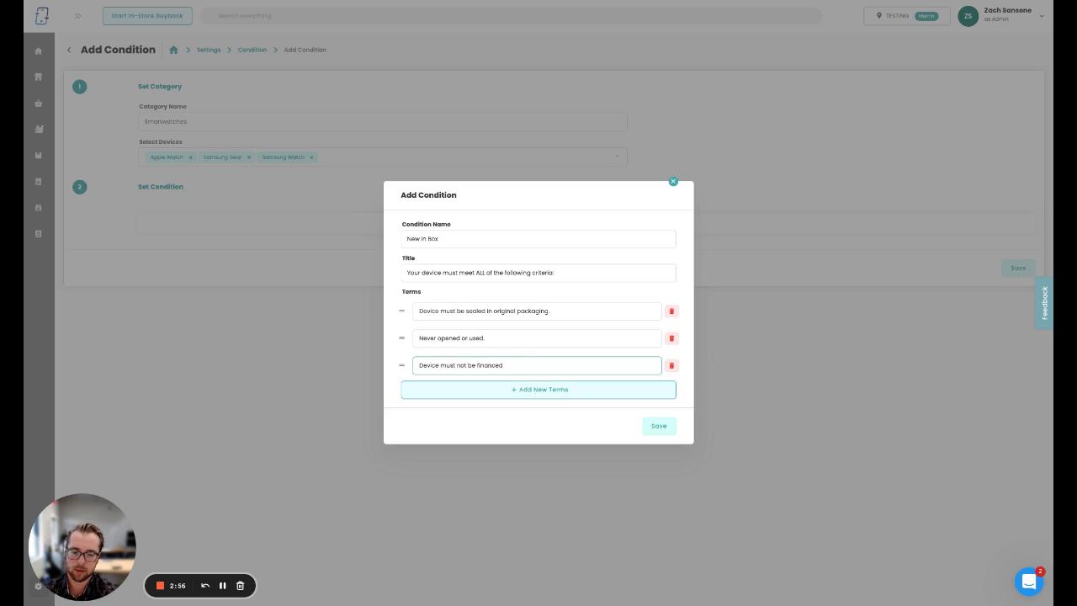
text( or re)
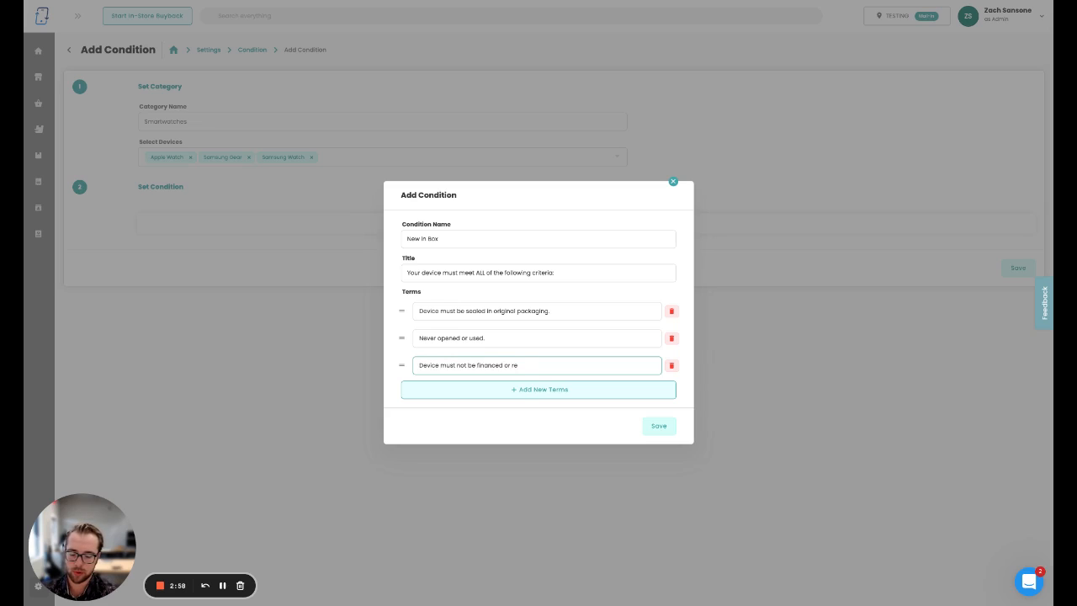
text(ported lost/stole)
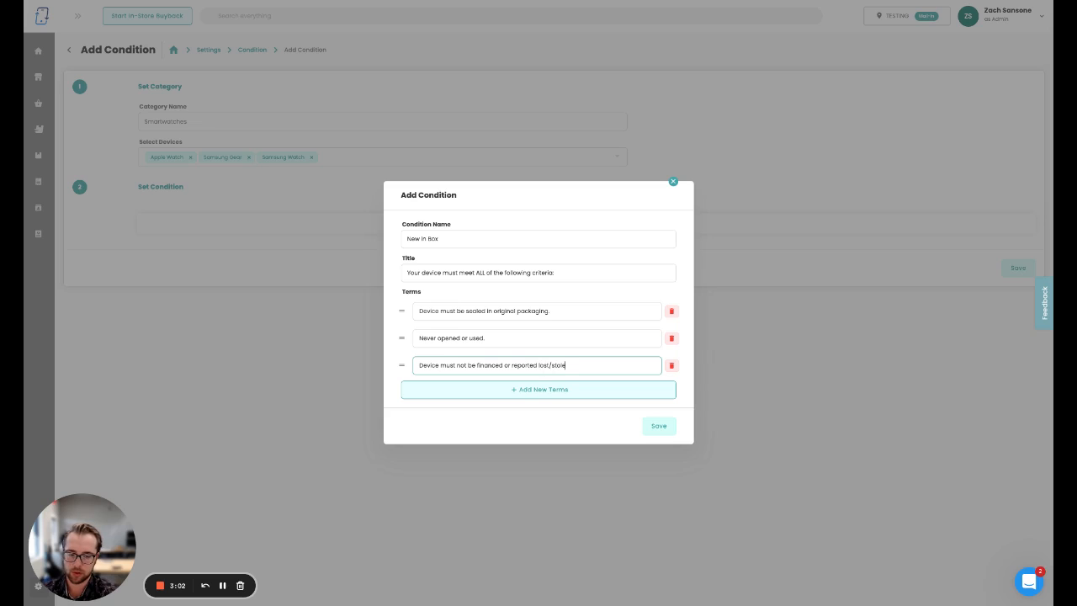
text(n.)
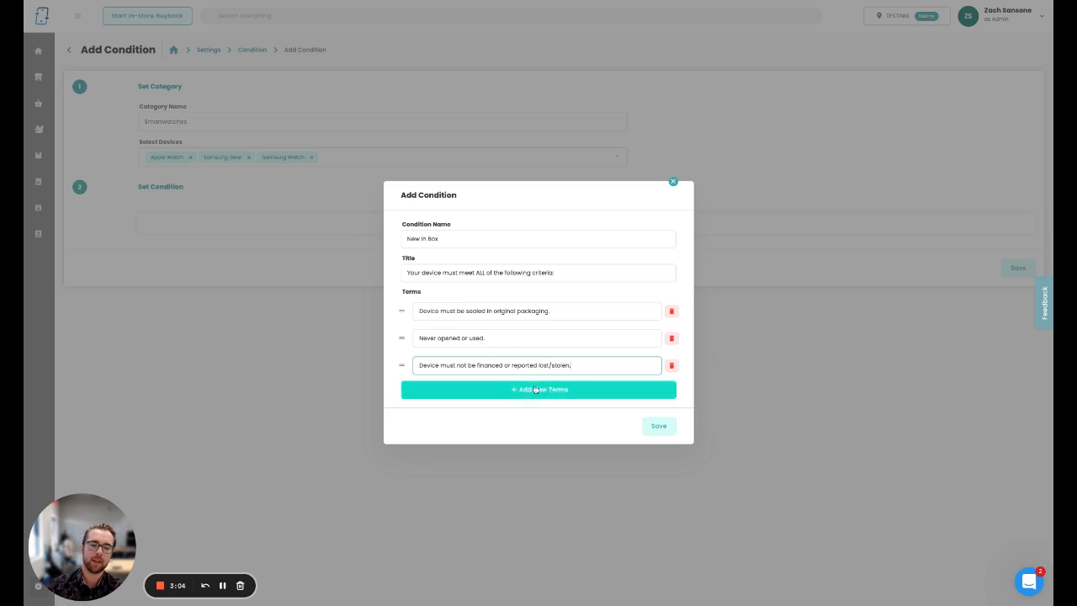
Save the New in Box condition without an empty fourth term, and review the saved entry in its editor.
click(539, 389)
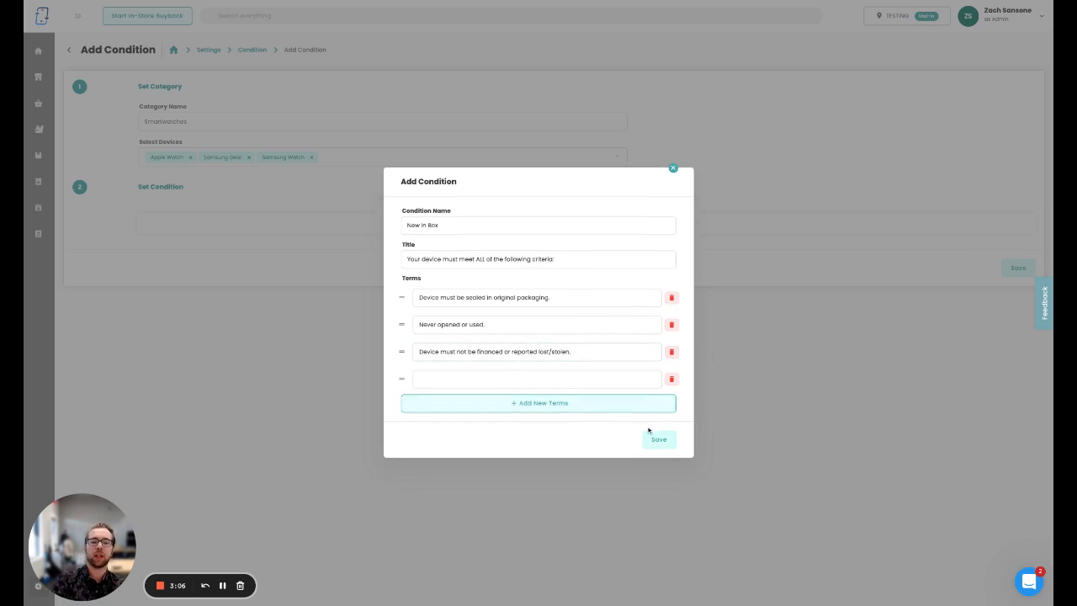
click(671, 378)
click(660, 426)
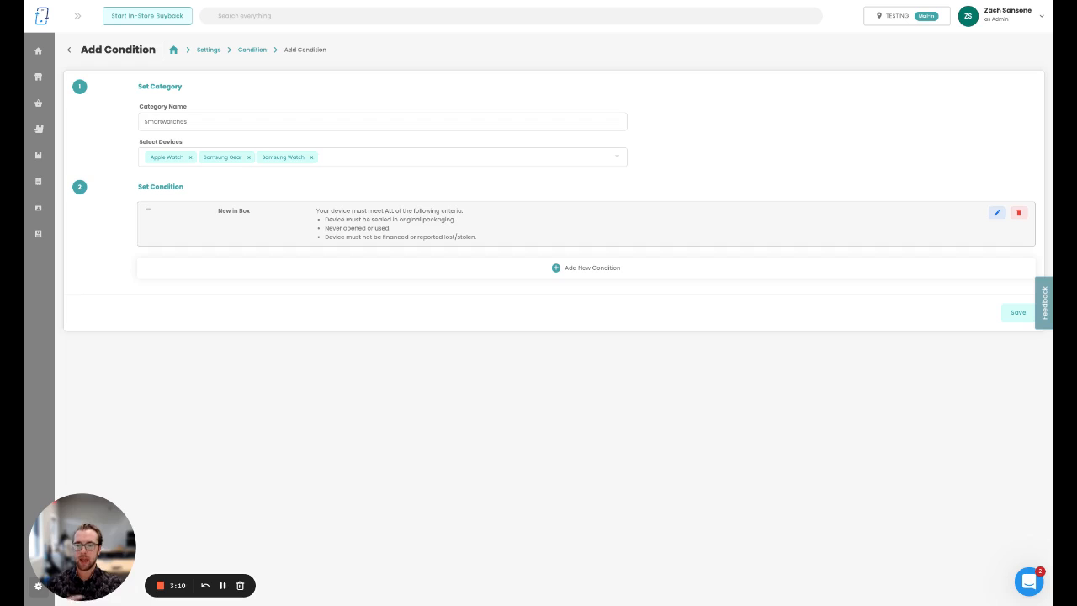
click(996, 216)
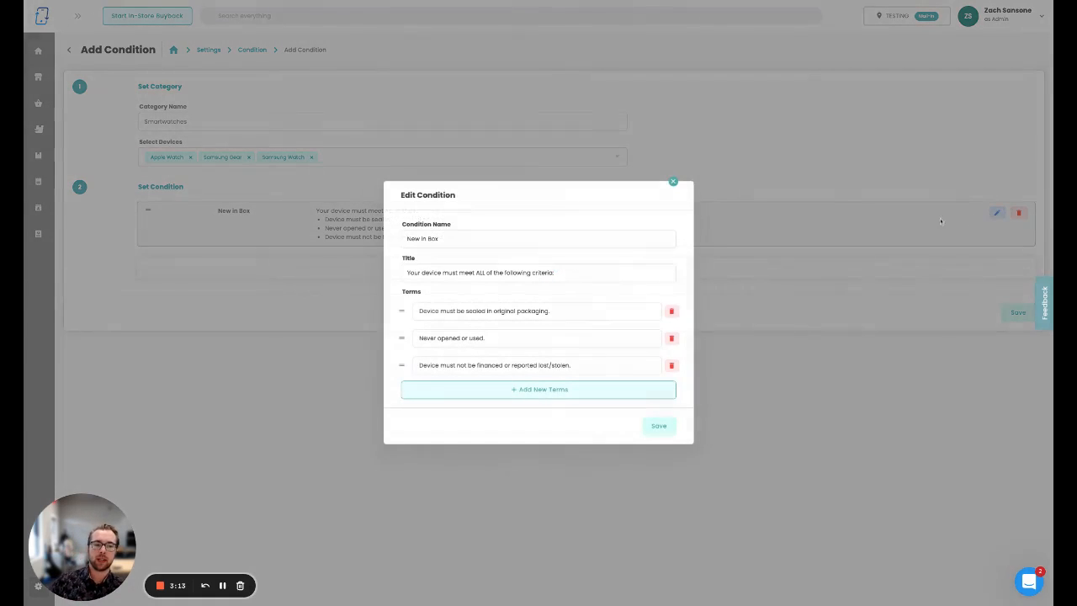
click(674, 182)
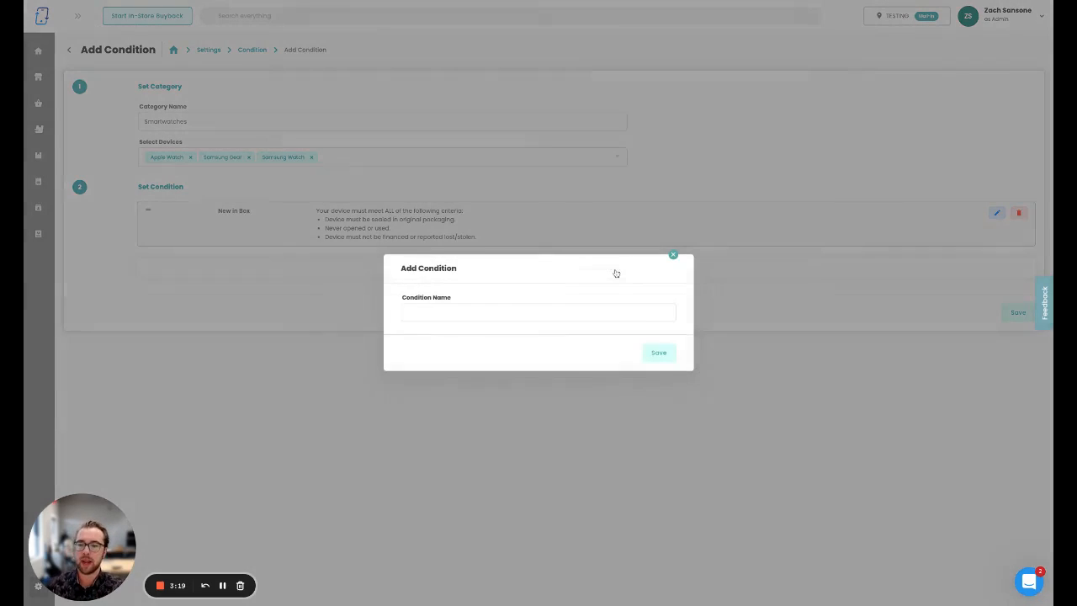
Add another condition to the Smartwatches category and name it "Mint".
click(617, 270)
click(514, 316)
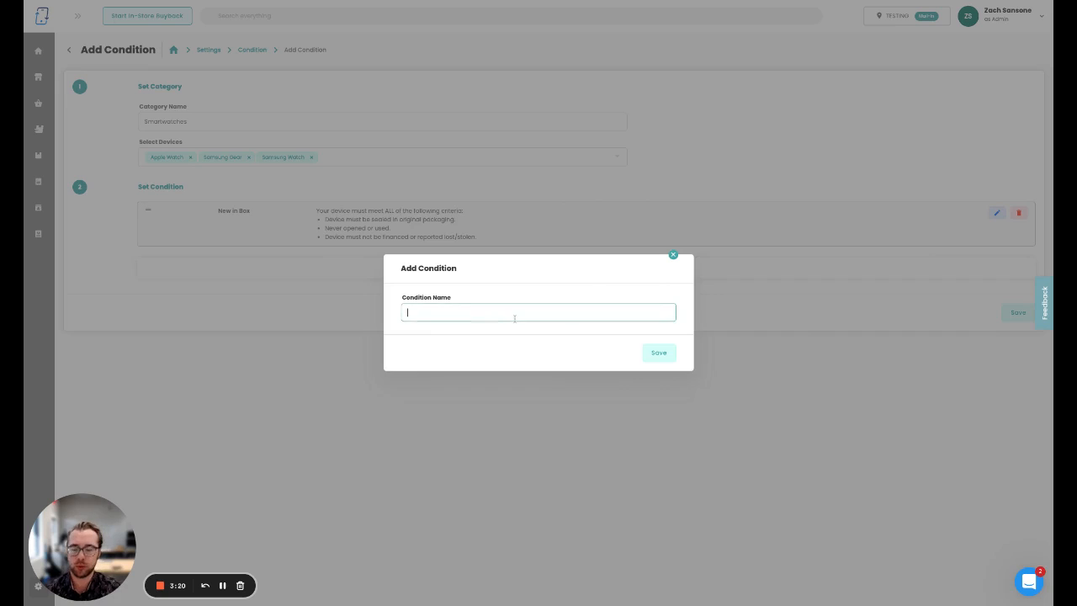
text(Main)
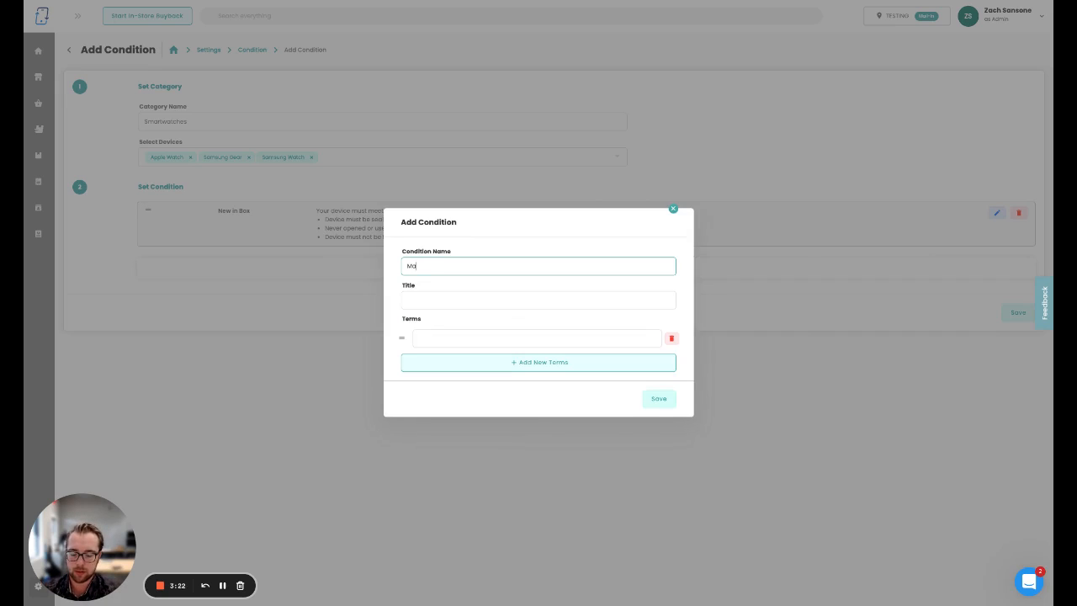
text(nt)
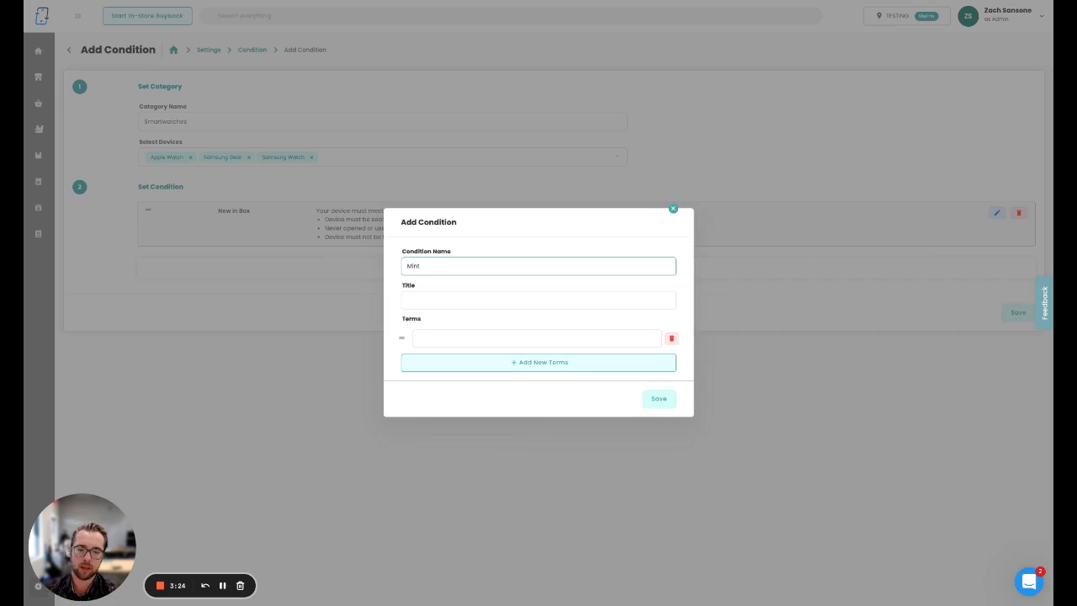
Set the Mint condition's title to "The device must meet all criteria:".
key(Tab)
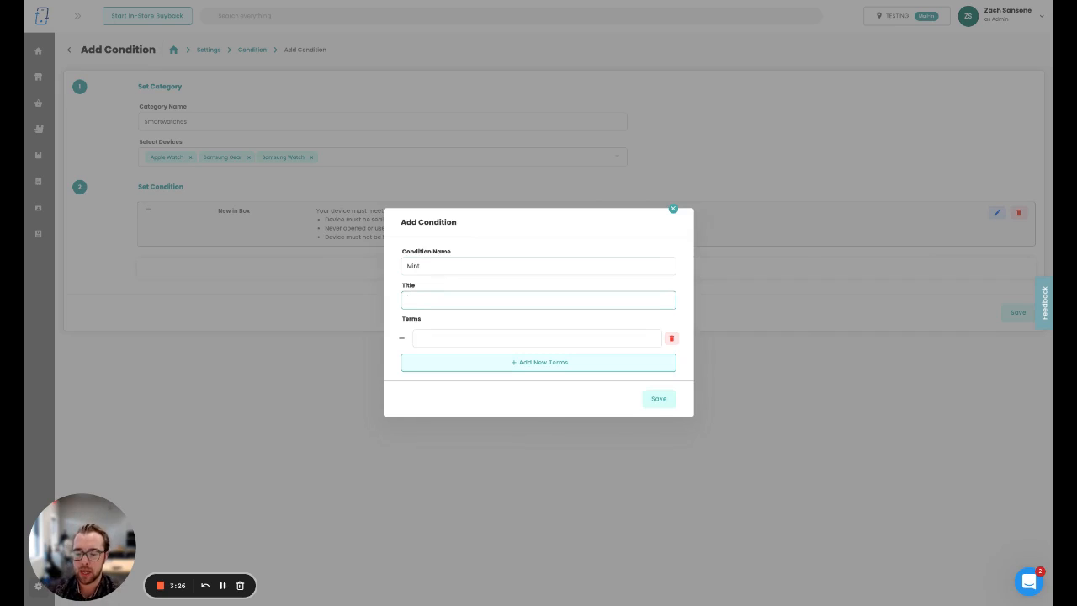
text(The device)
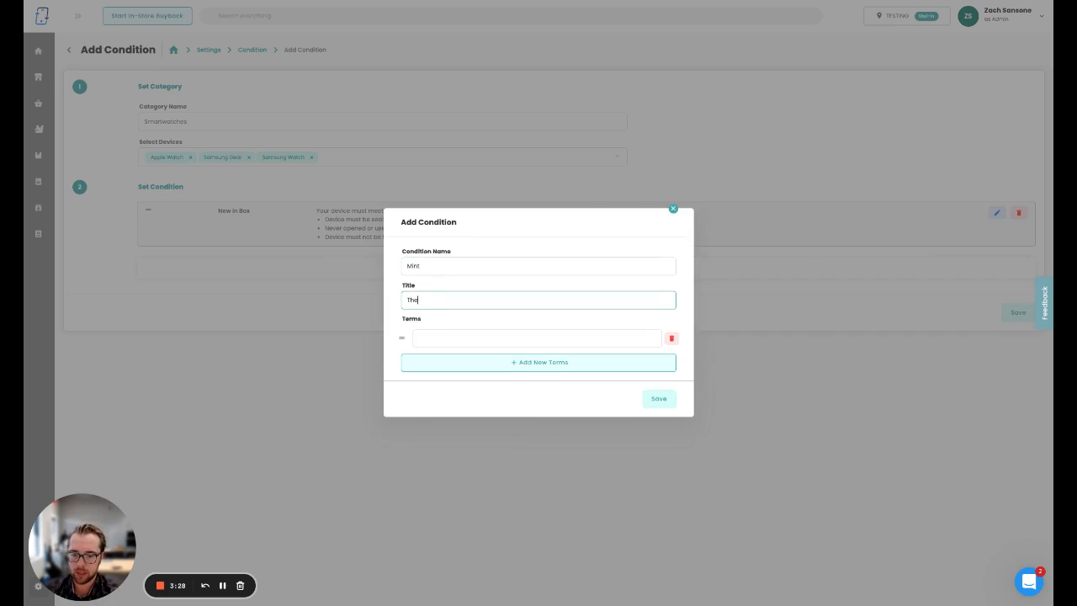
text(must no)
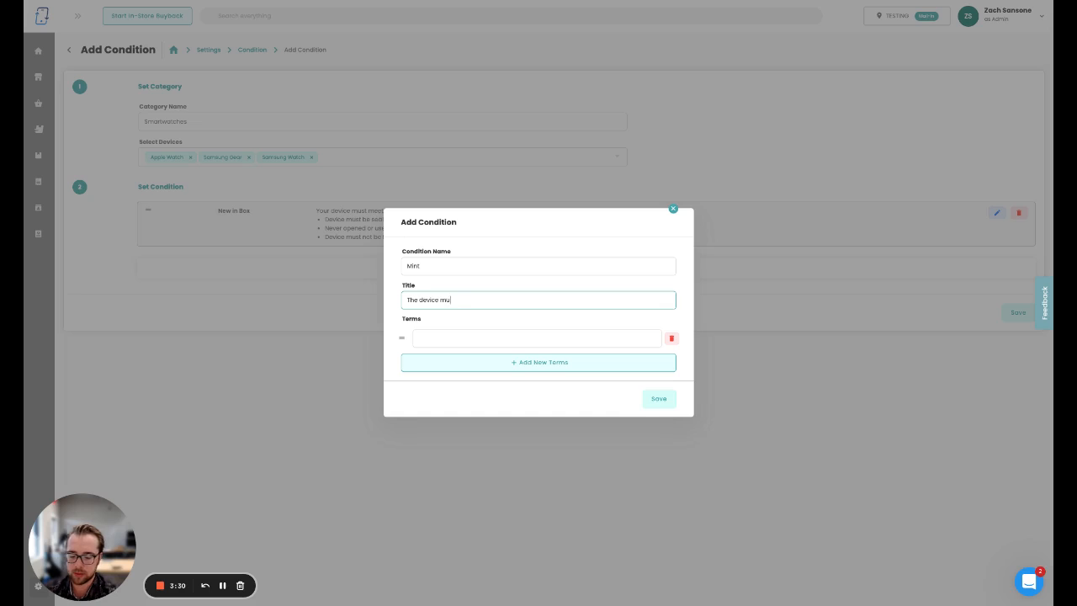
key(BackSpace)
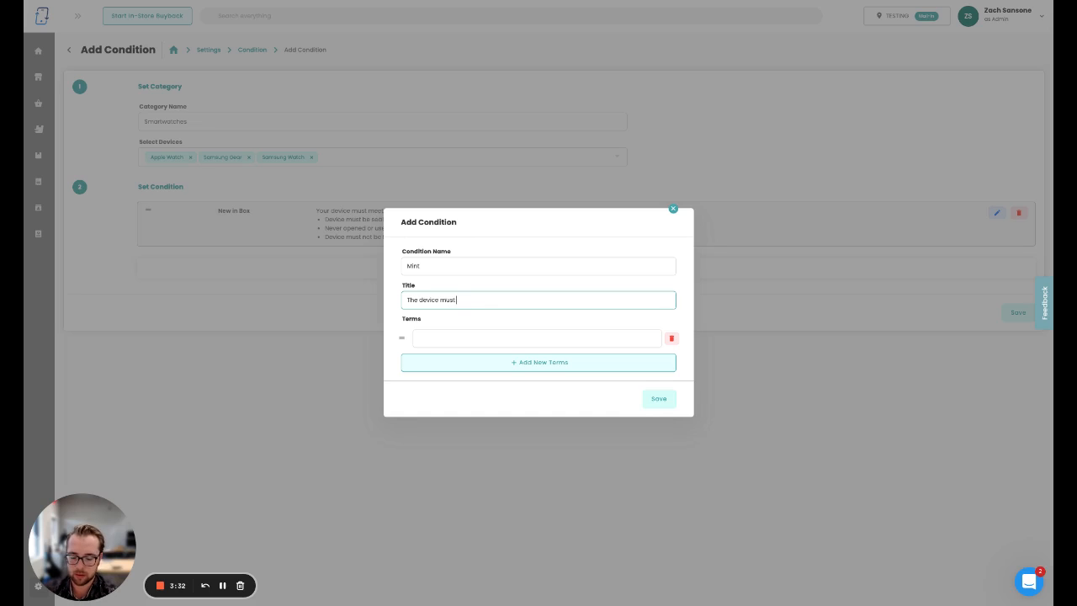
text(meet all cr)
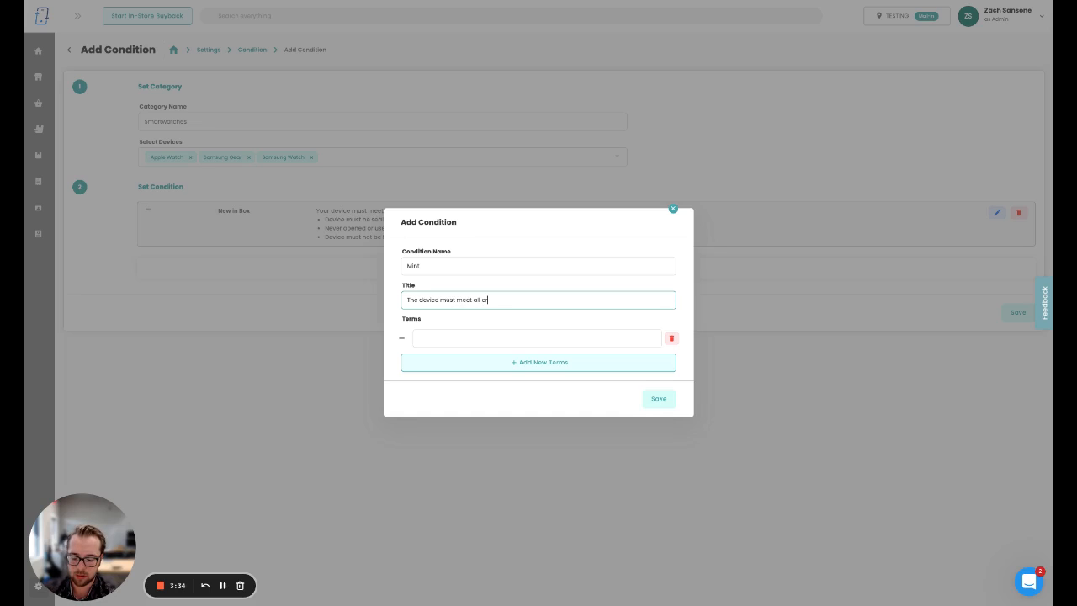
text(iteria:)
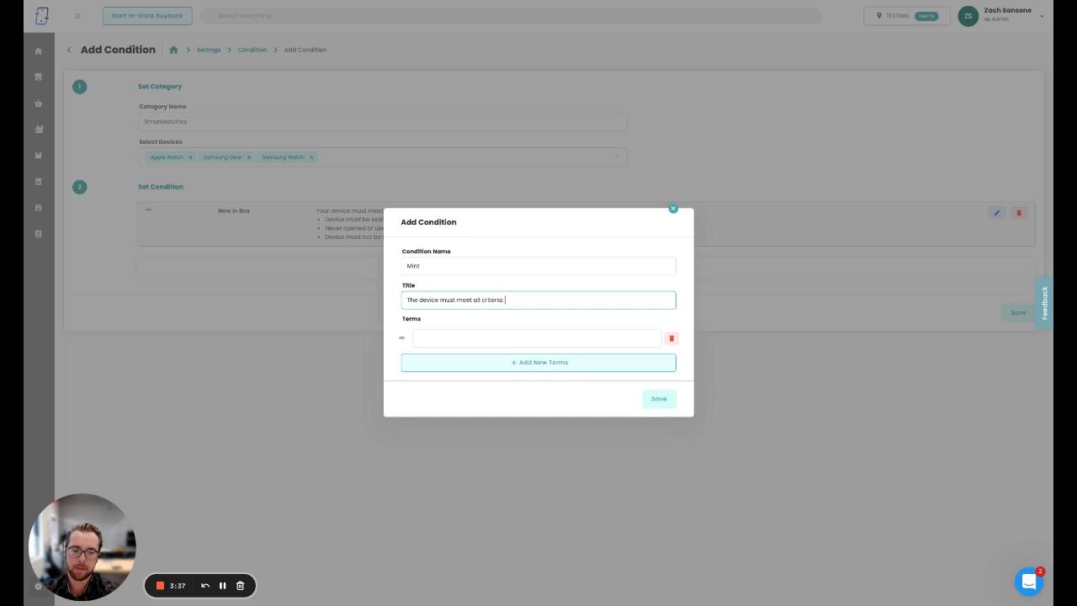
Enter "No heavy wear and tear." as the Mint condition's first term.
click(506, 336)
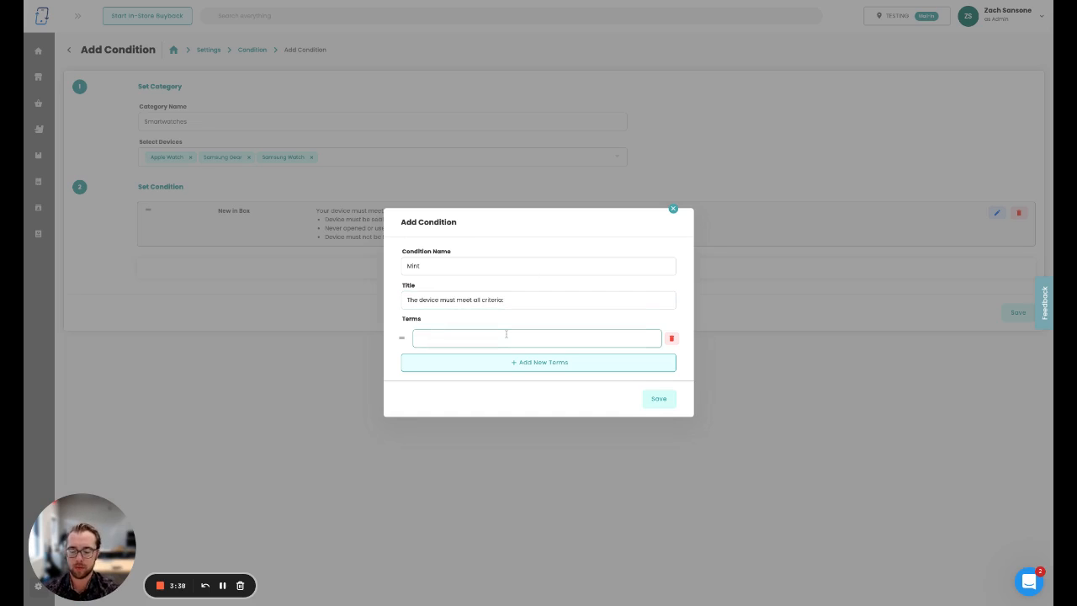
text(No )
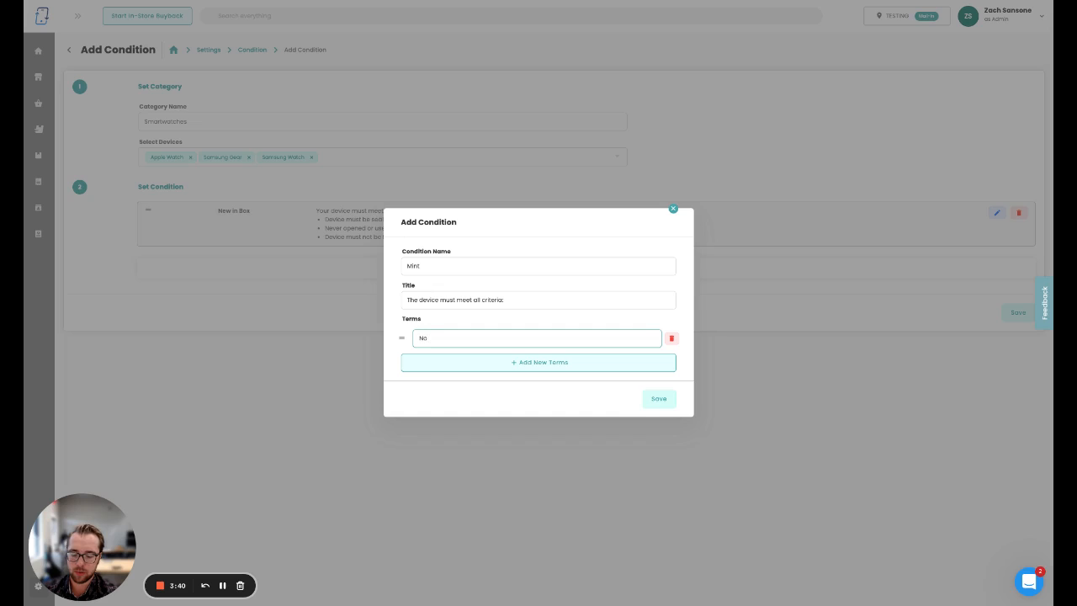
text(heavy wea)
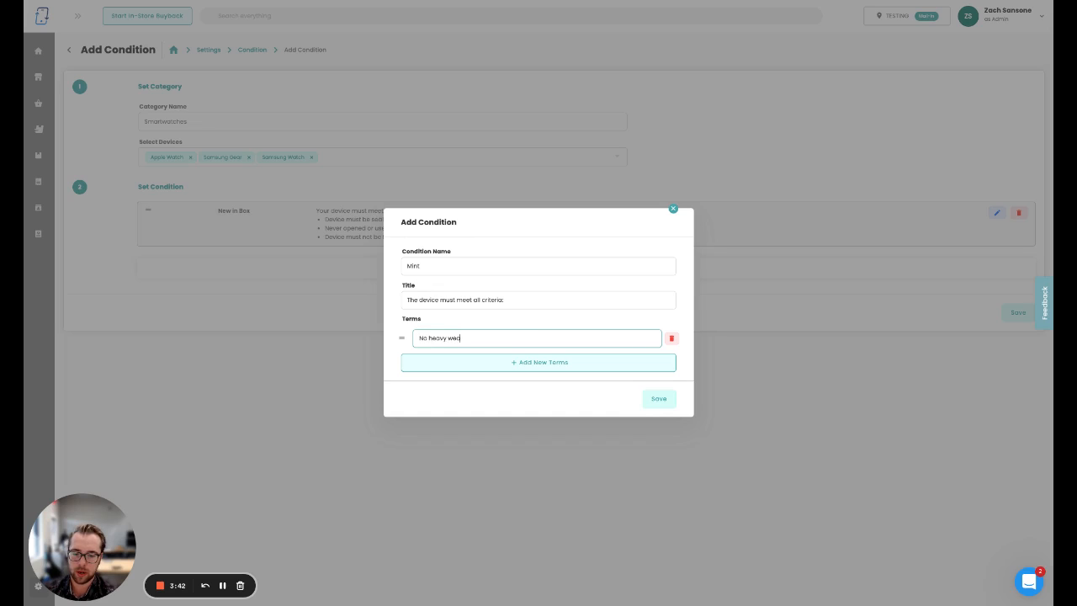
text(r and)
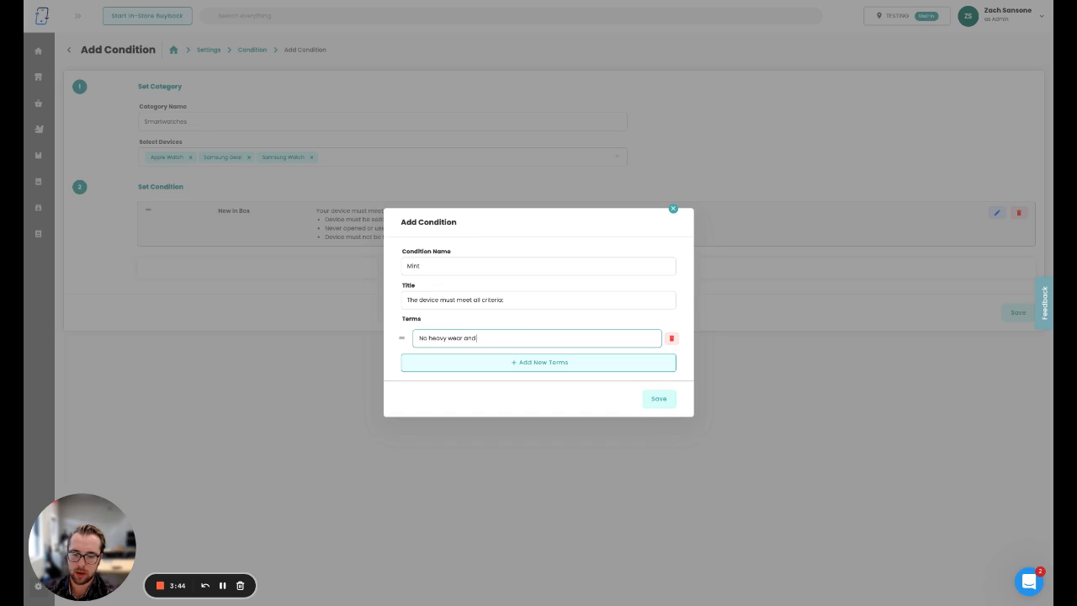
text( tear.)
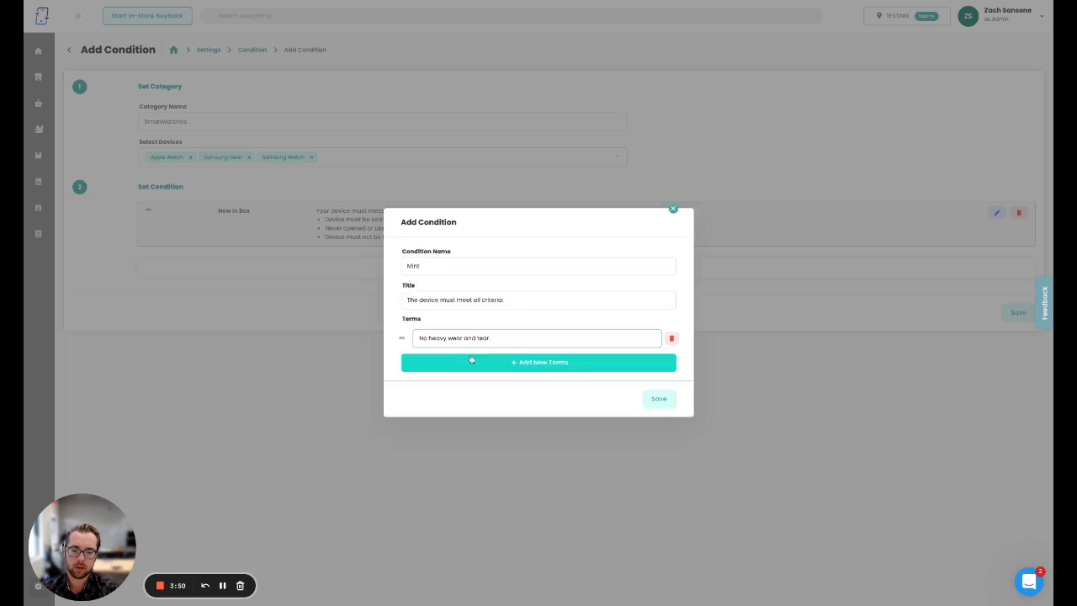
Add a second term to the Mint condition reading "Device must be fully functional.".
click(467, 362)
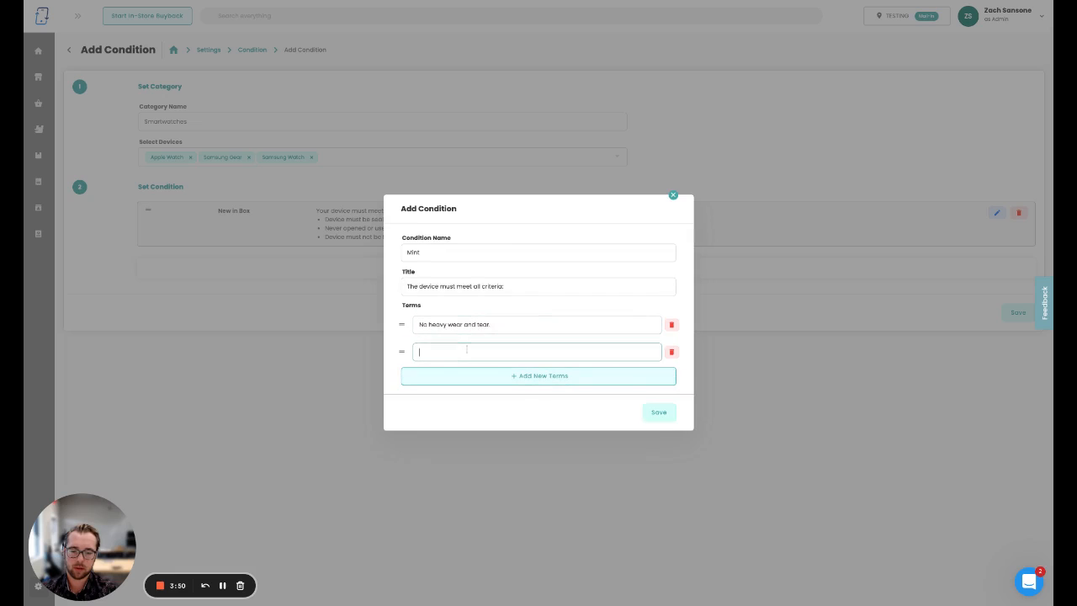
text(Device must)
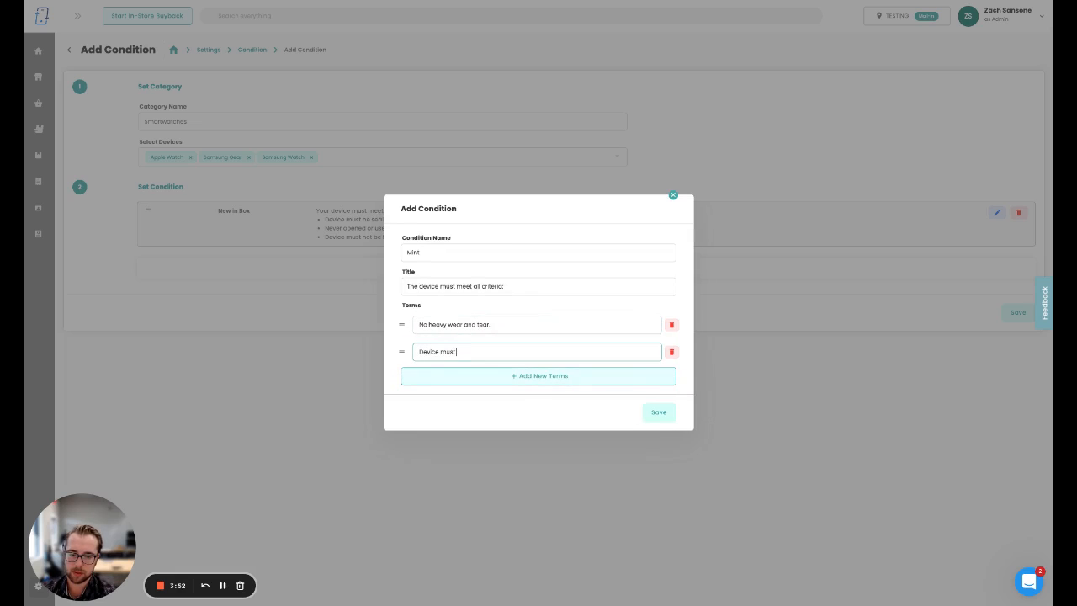
text( be fully )
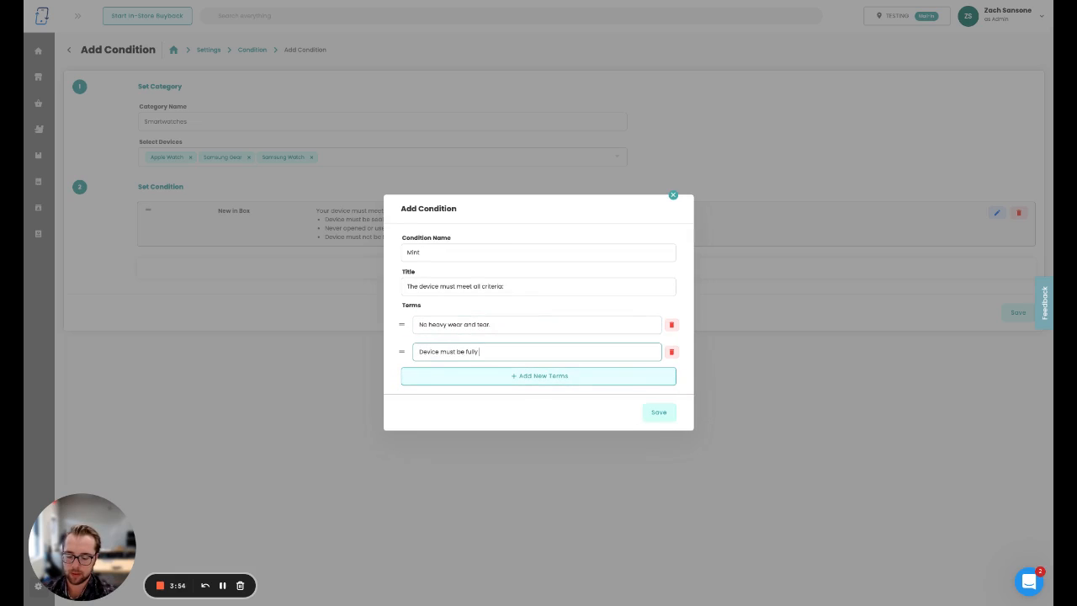
text(functional)
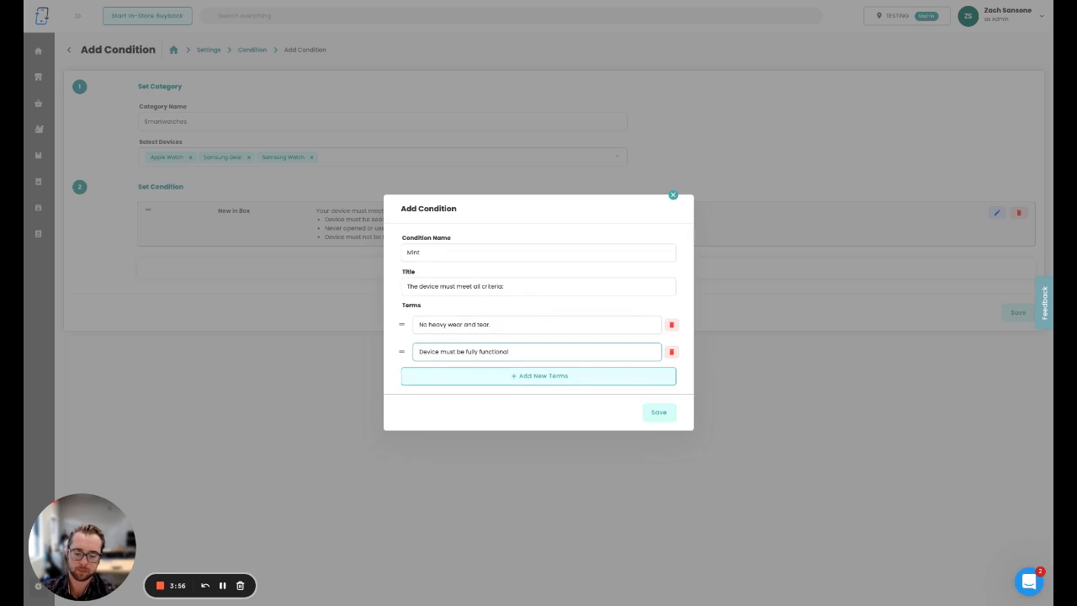
Add "Etc" as the third term and save the Mint condition without any empty term.
click(480, 376)
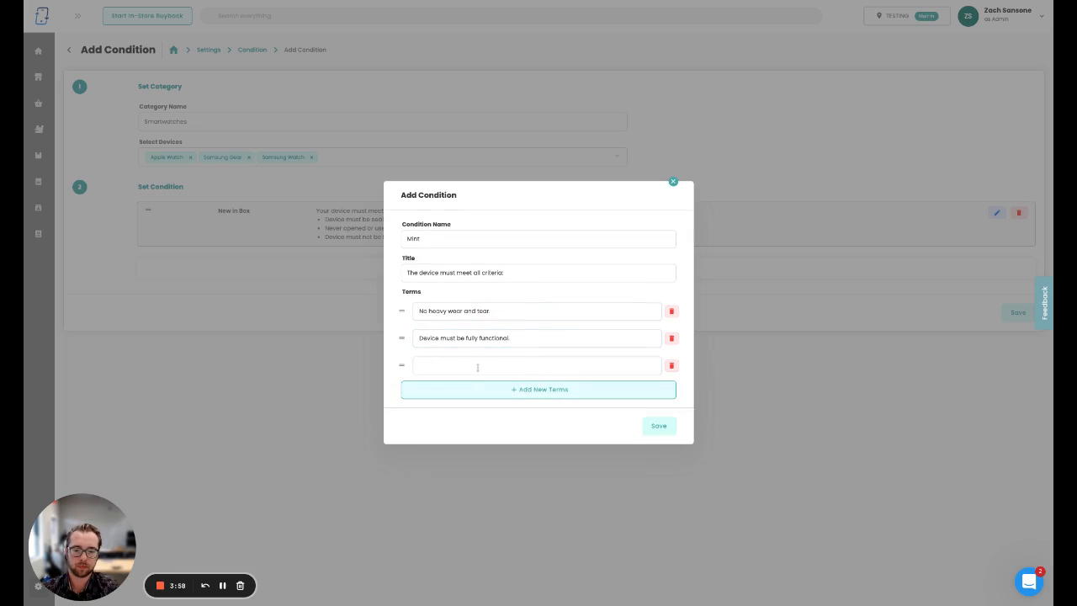
text(Etc)
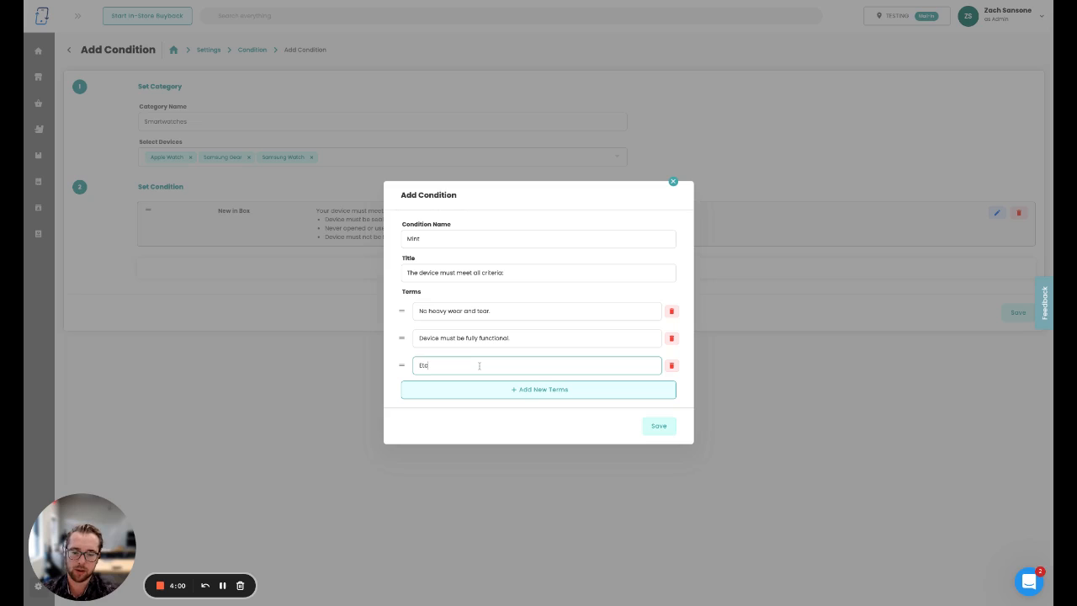
click(607, 389)
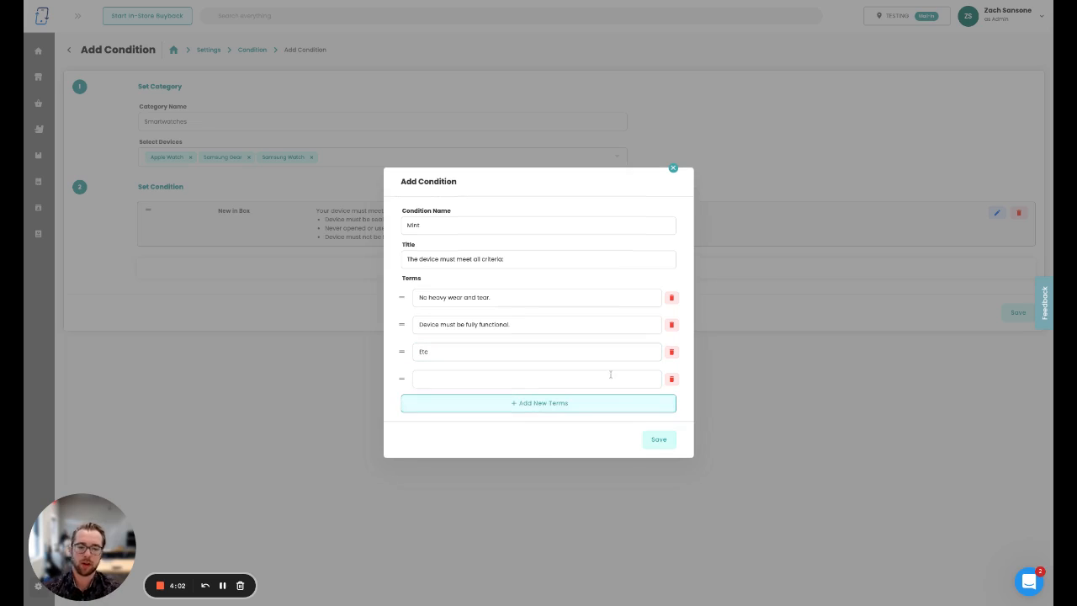
click(659, 438)
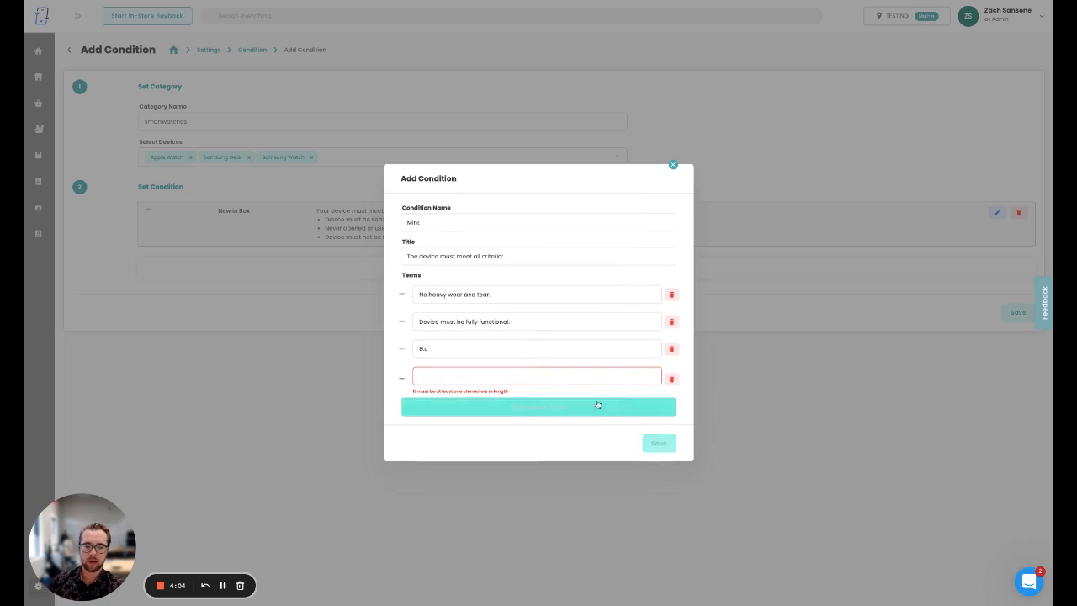
click(671, 379)
click(665, 425)
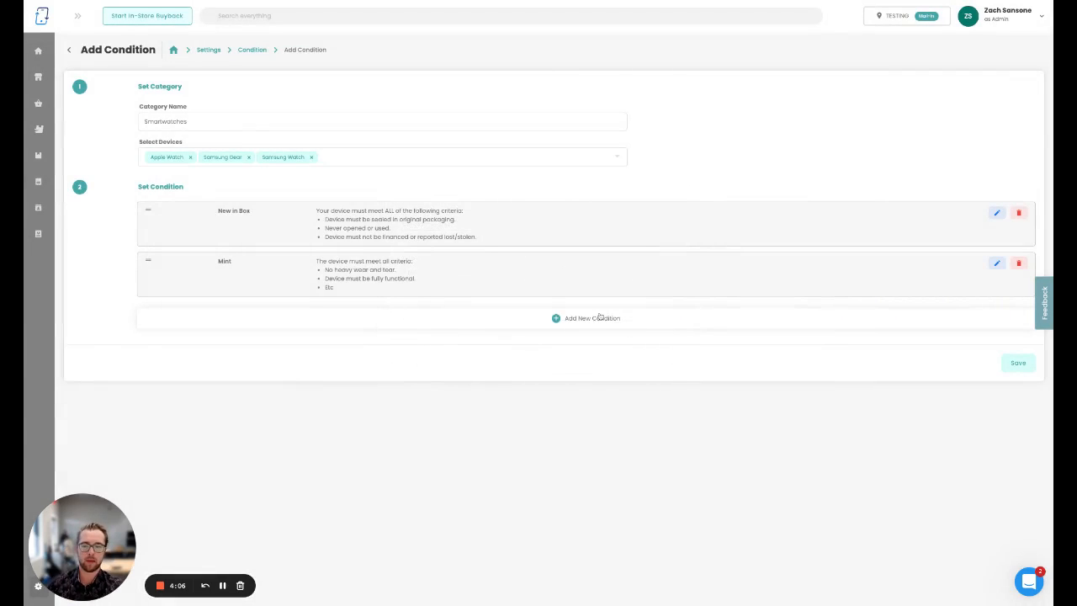
Add a third condition to the Smartwatches category and name it "Normal".
click(597, 318)
text(Not)
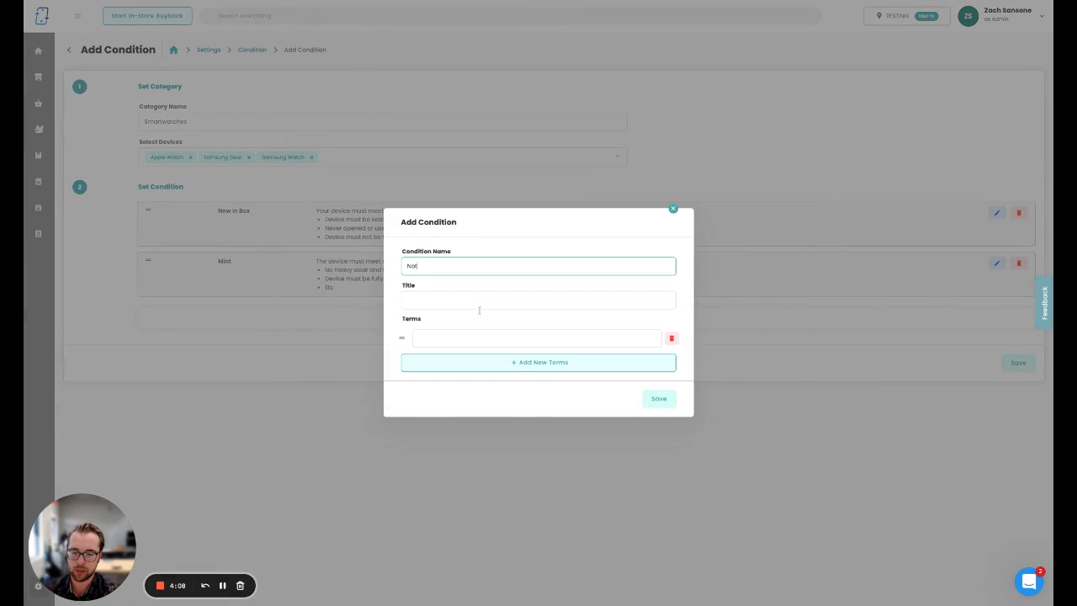
text(rmal C)
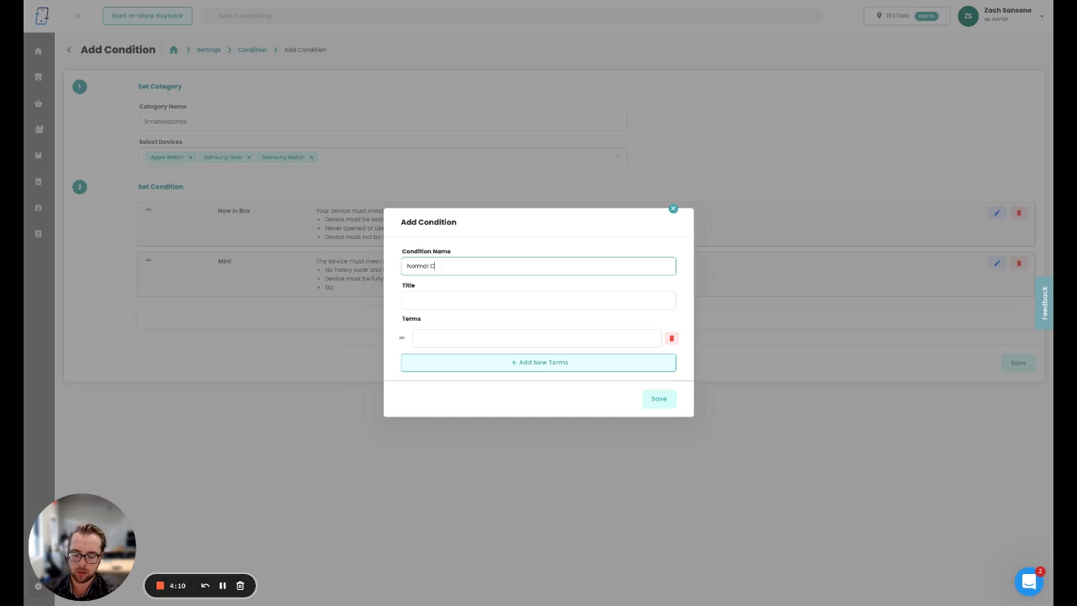
text(ondition)
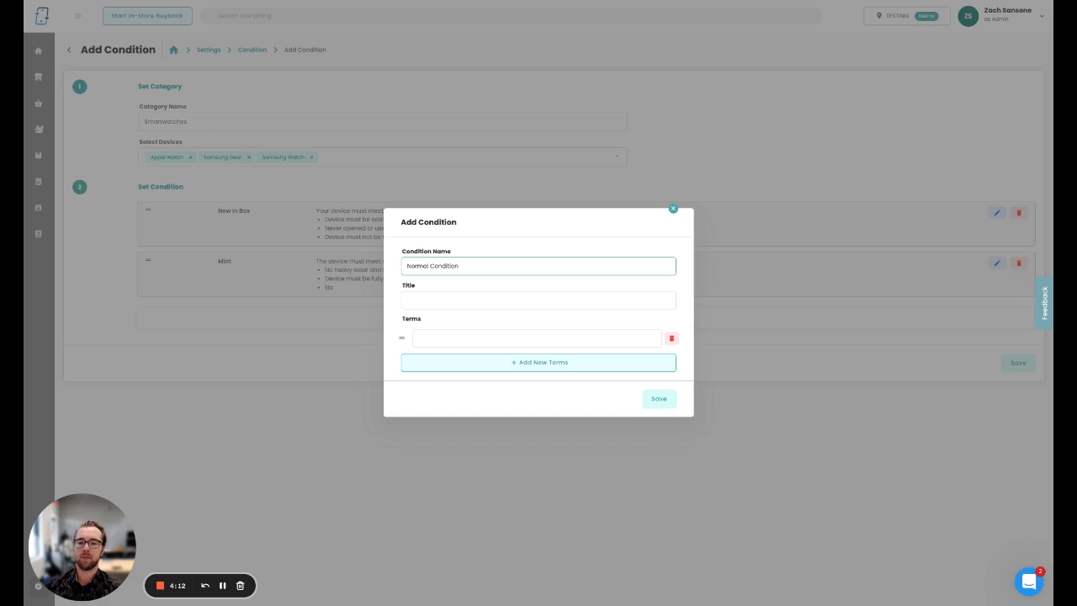
key(shift+Left)
key(shift+Left)
key(shift+Left)
key(shift+Left)
key(shift+Left)
key(shift+Left)
key(shift+Left)
key(shift+Left)
key(shift+Left)
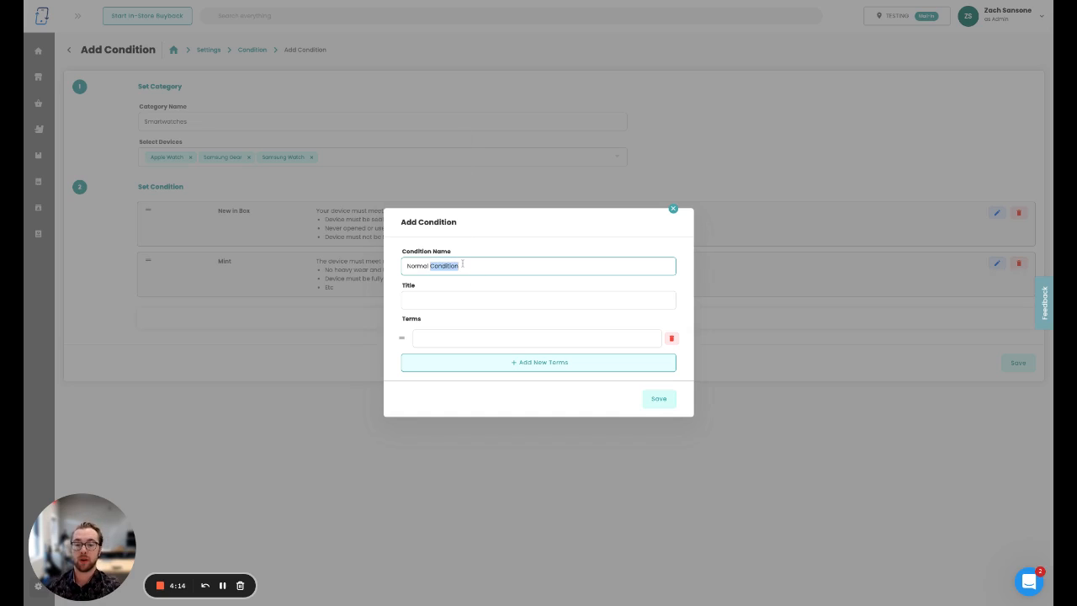
key(BackSpace)
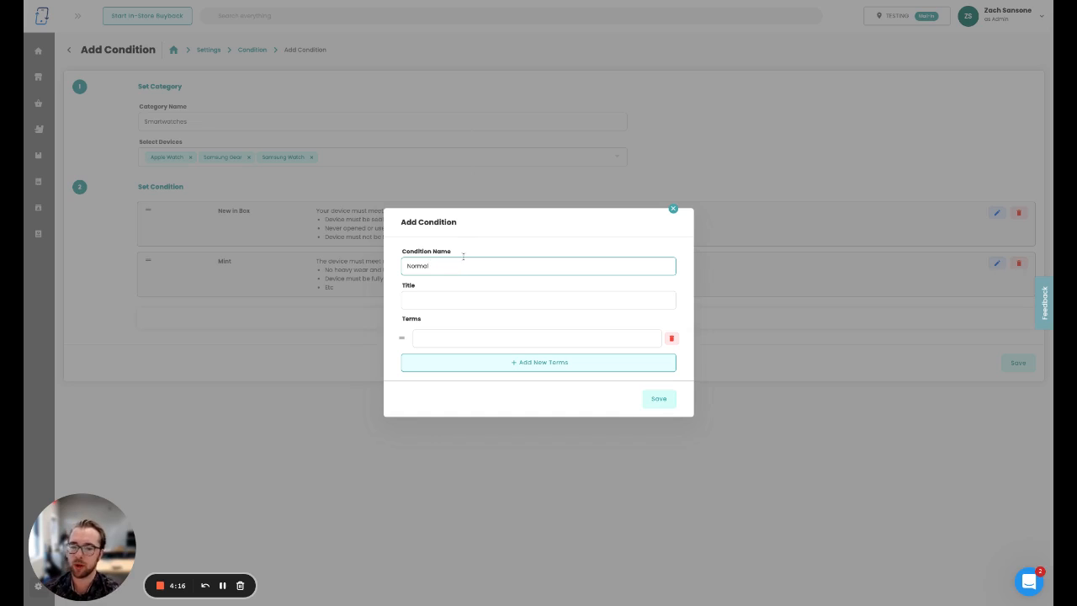
Set the Normal condition's title to "If any of the following criteria are met this device is considered Normal Condition".
click(469, 299)
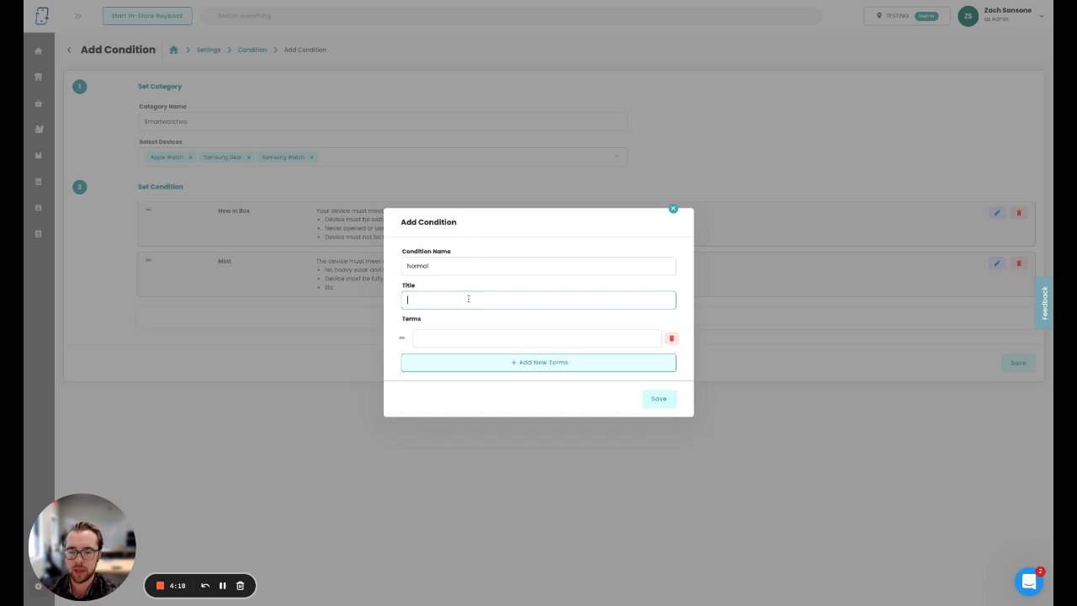
text(If)
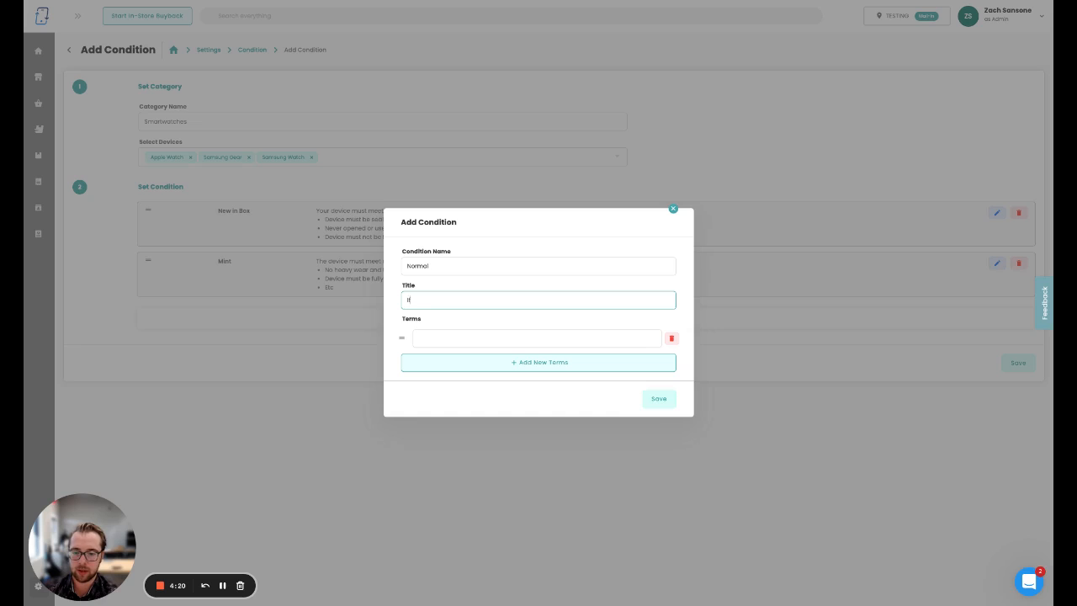
text( any of the f)
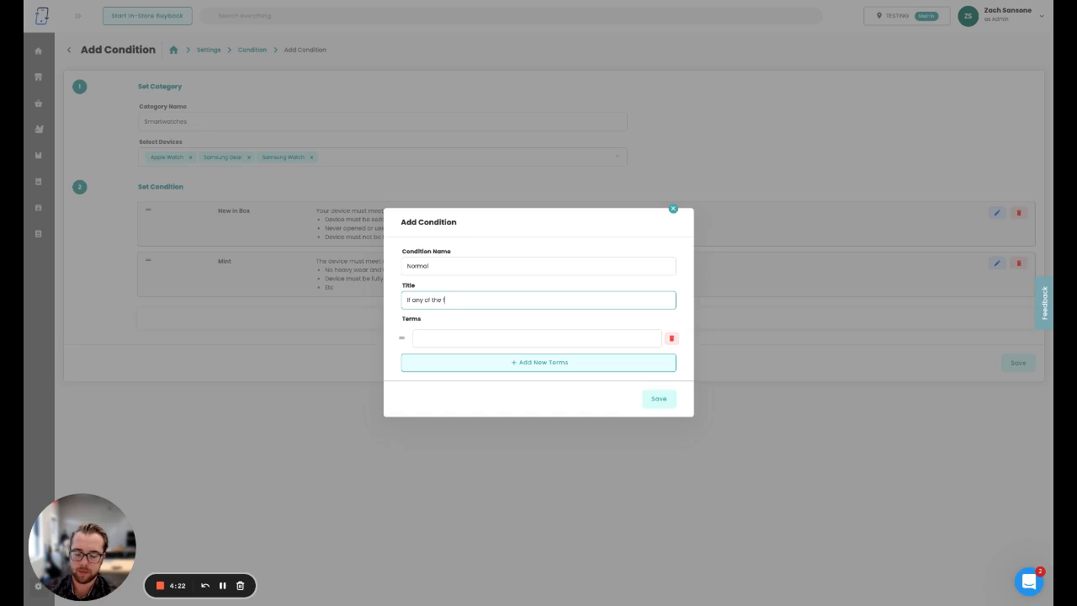
text(ollowing )
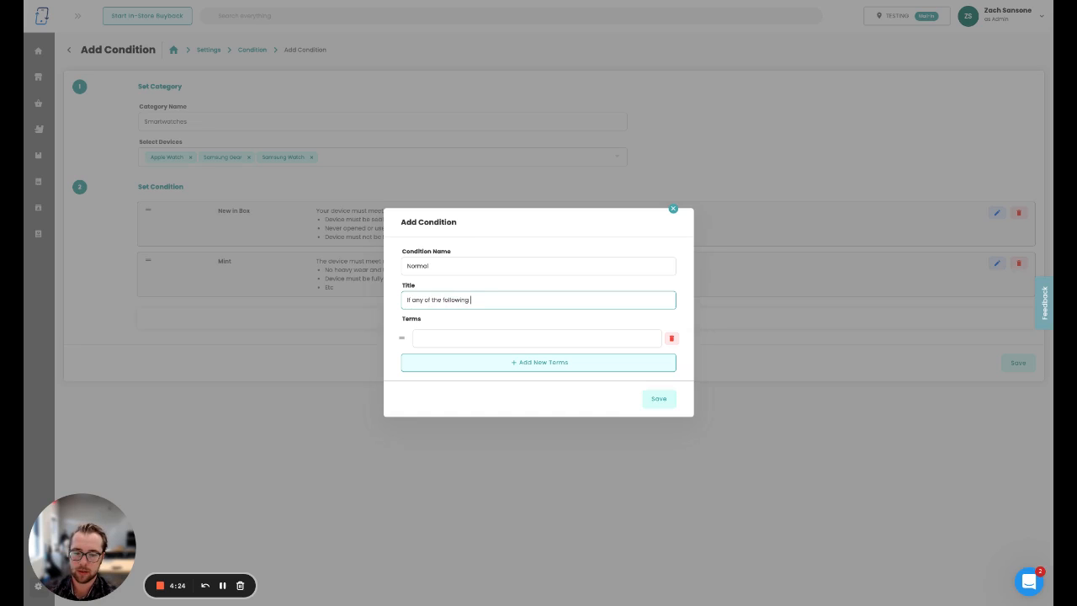
text(crit)
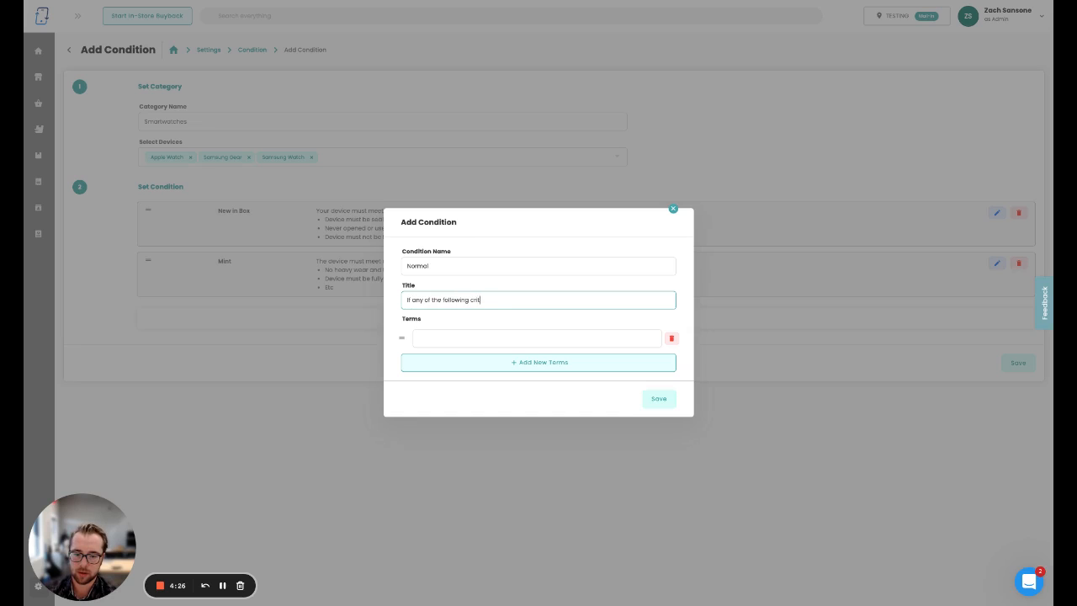
text(eria are met)
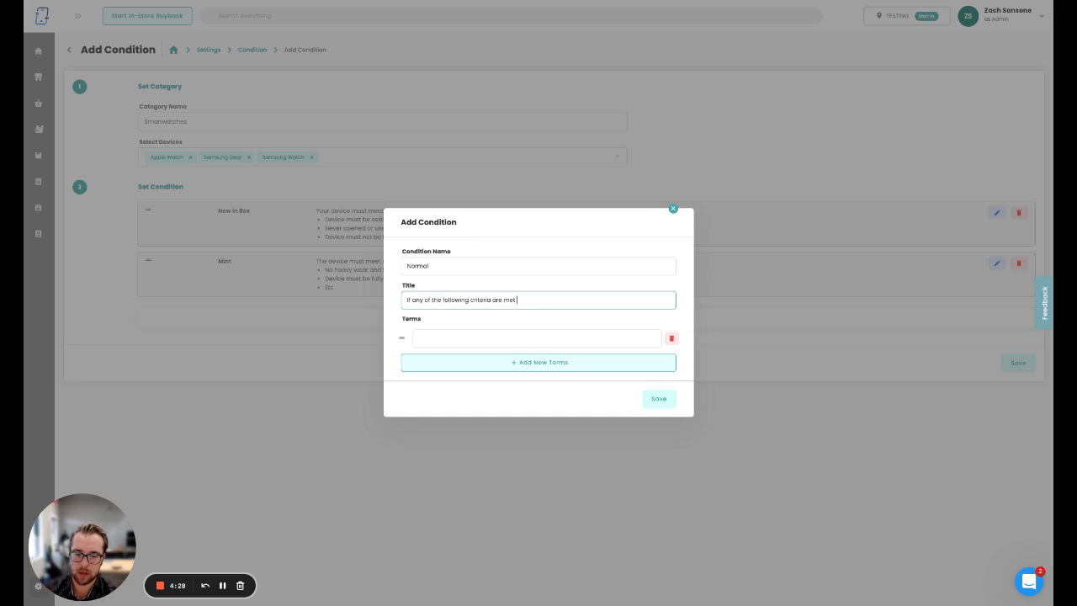
text( this device is considered Nota)
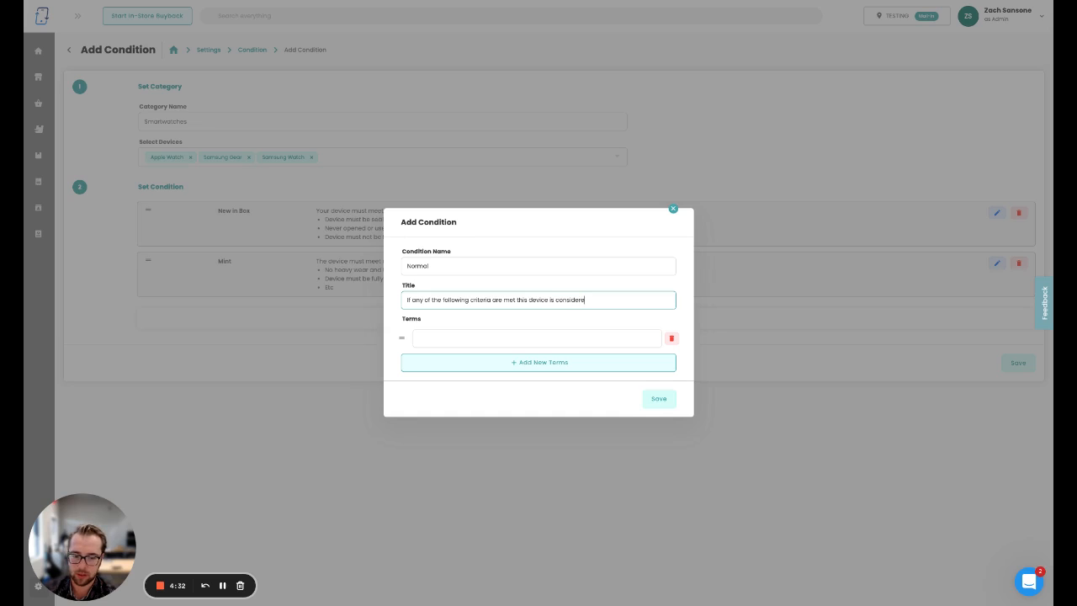
key(BackSpace)
key(BackSpace)
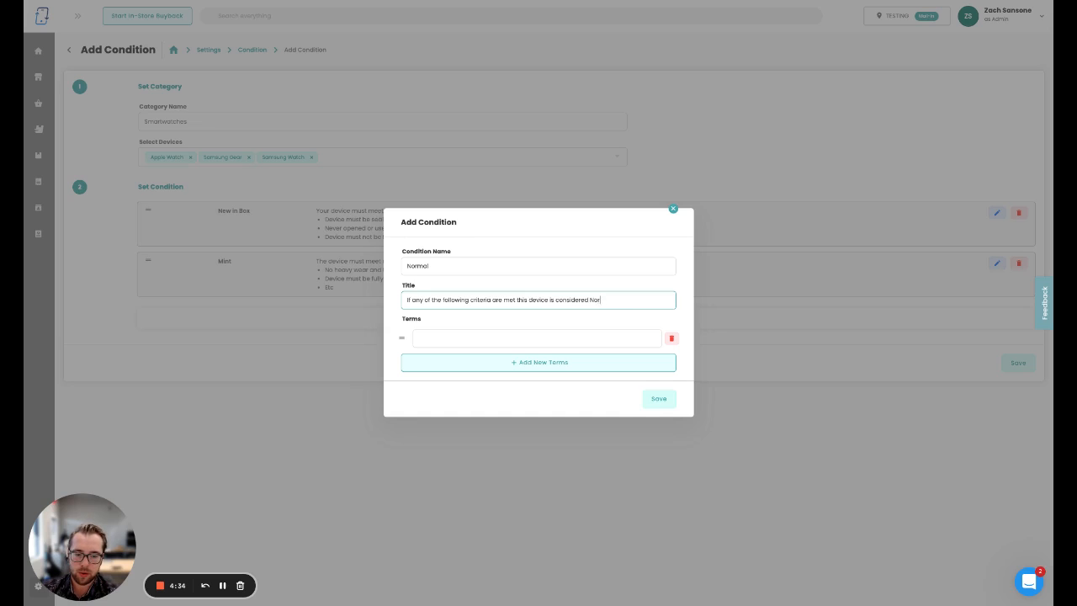
text(rmal Con)
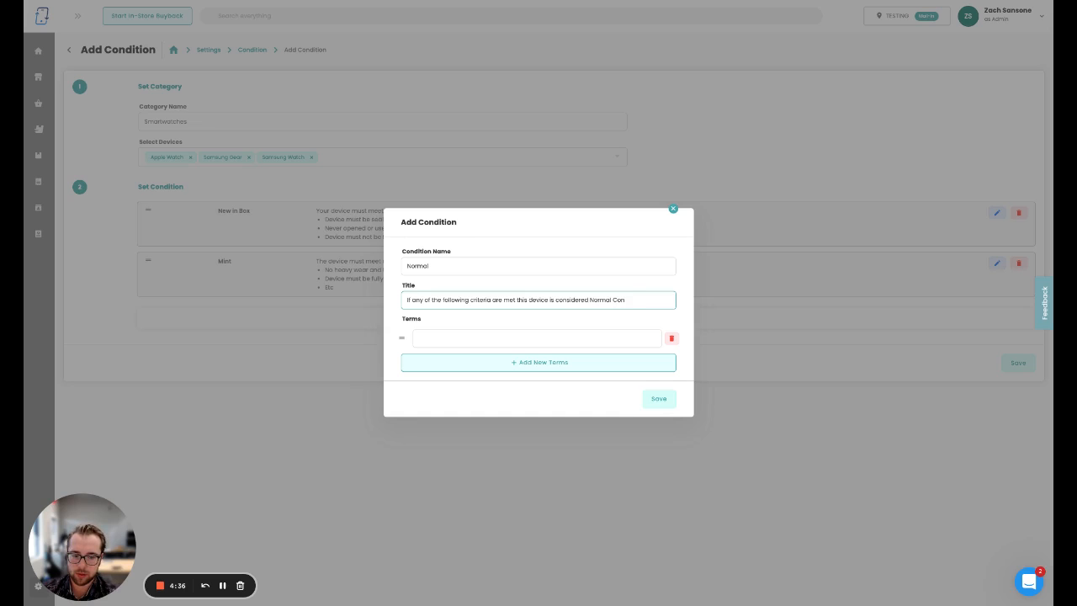
text(dition)
Enter "scratches on glass" as the Normal condition's first term.
click(462, 335)
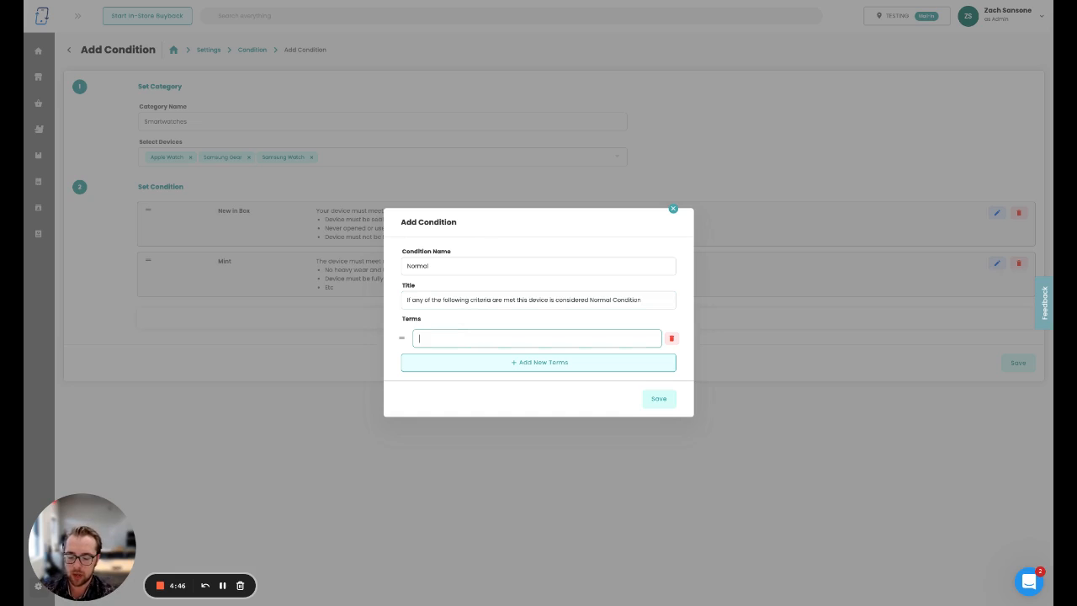
text(scratc)
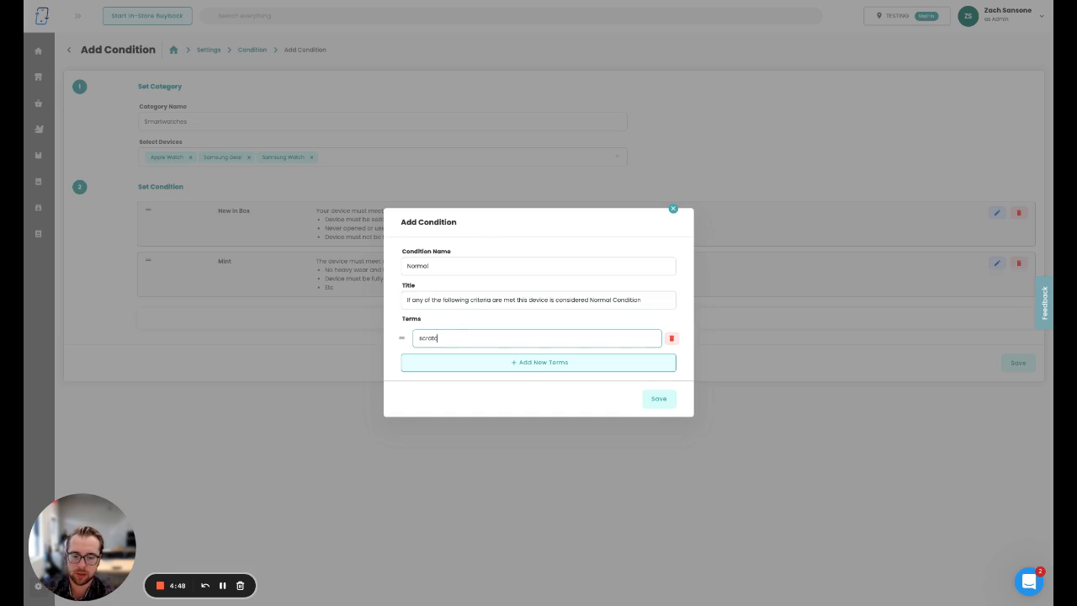
text(hes on )
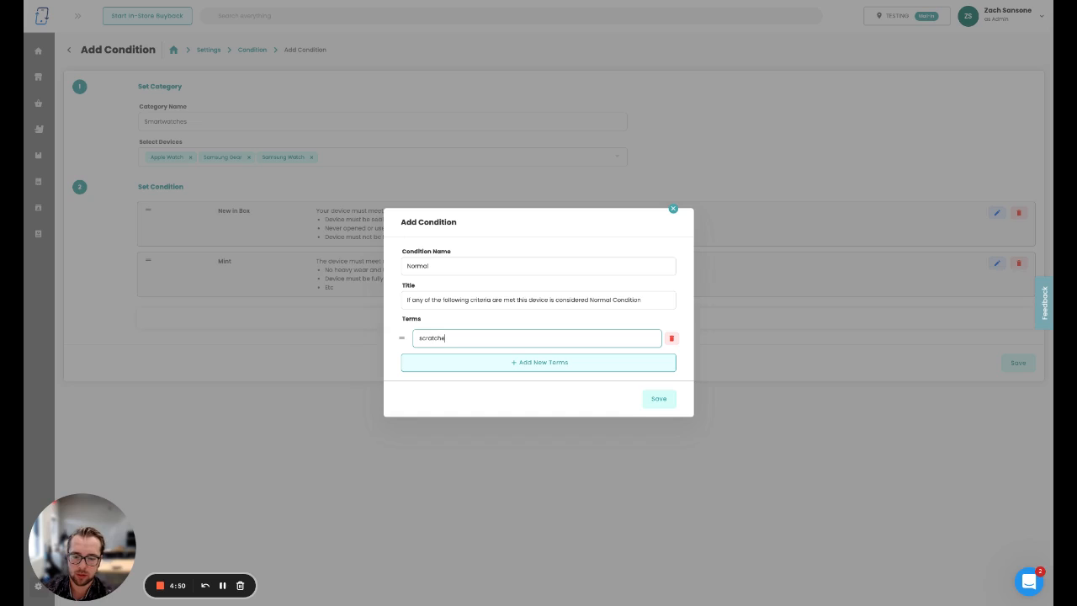
text(g)
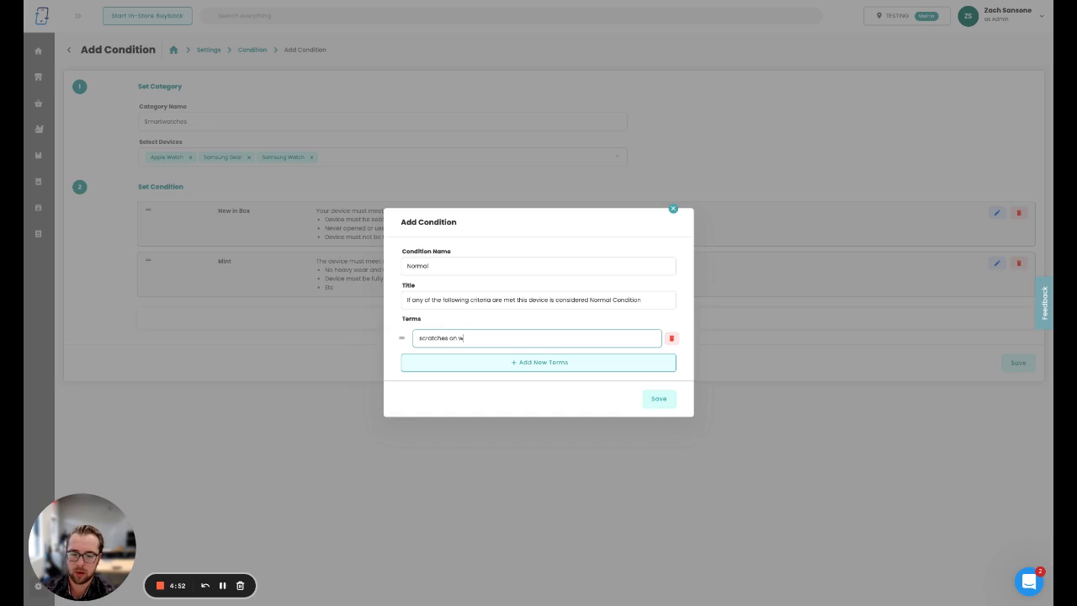
key(BackSpace)
text(glass)
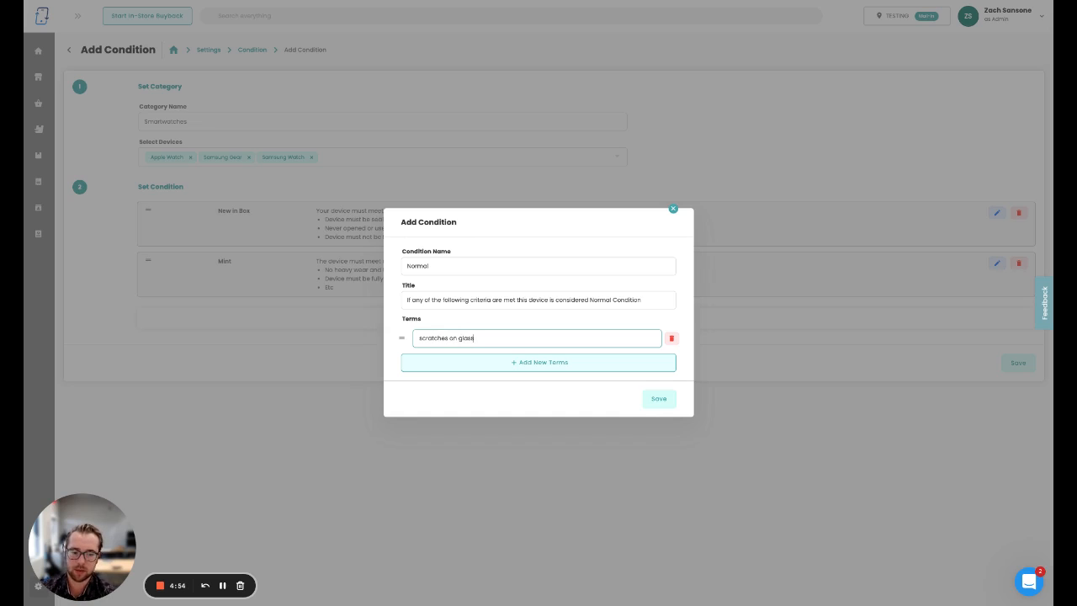
Add a second term to the Normal condition reading "missing original charger".
click(479, 361)
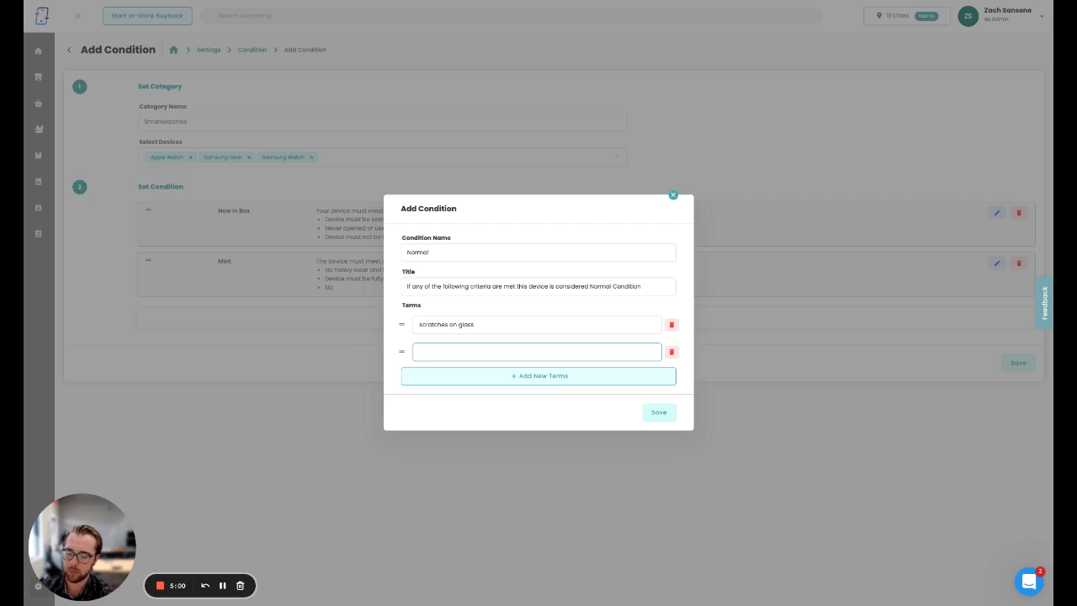
text(m)
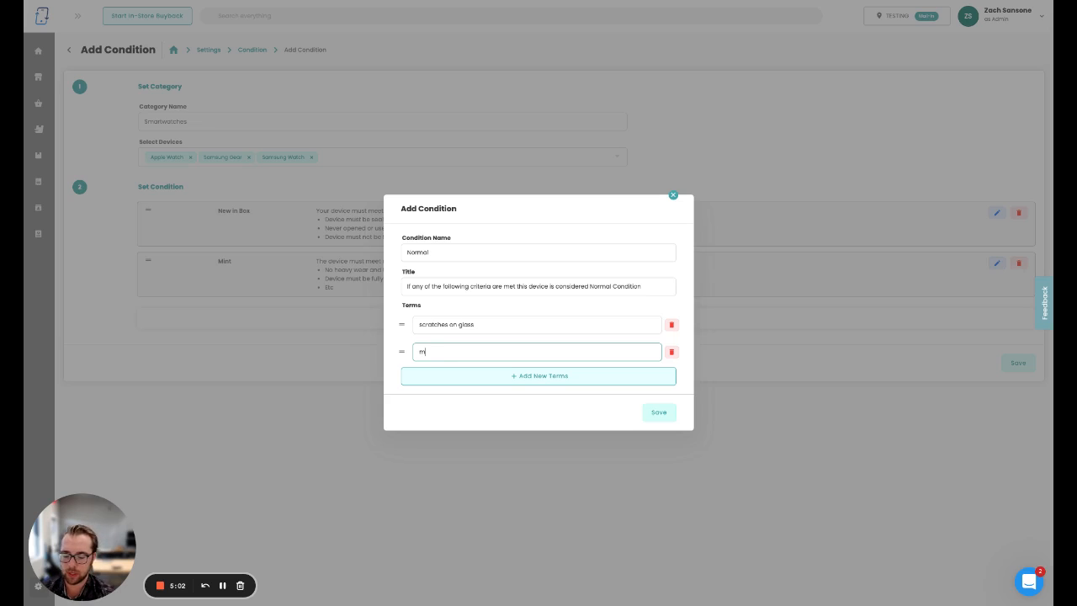
text(issing original)
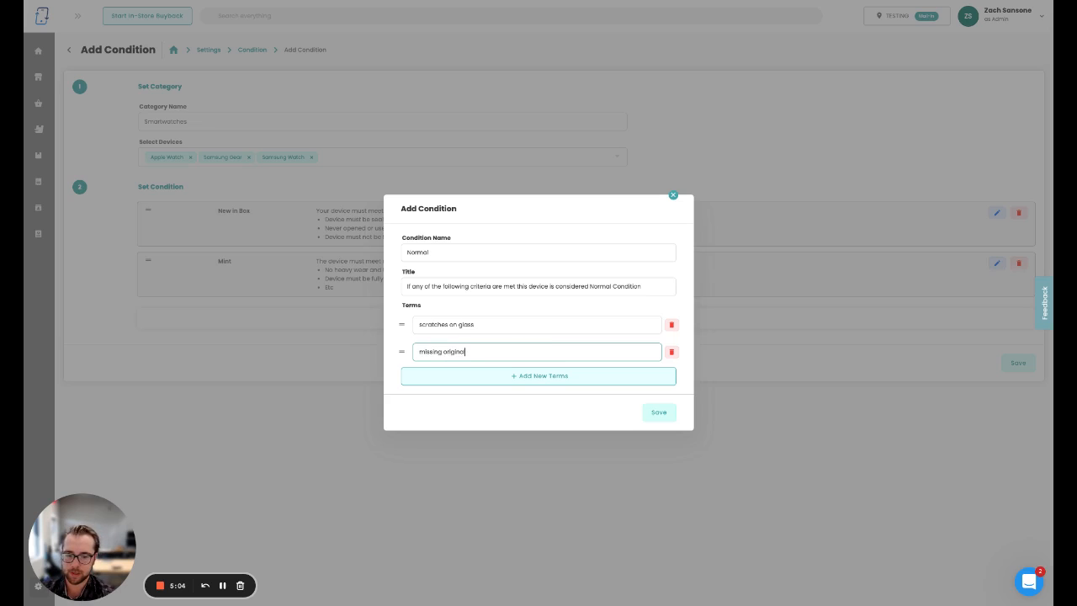
text( charger)
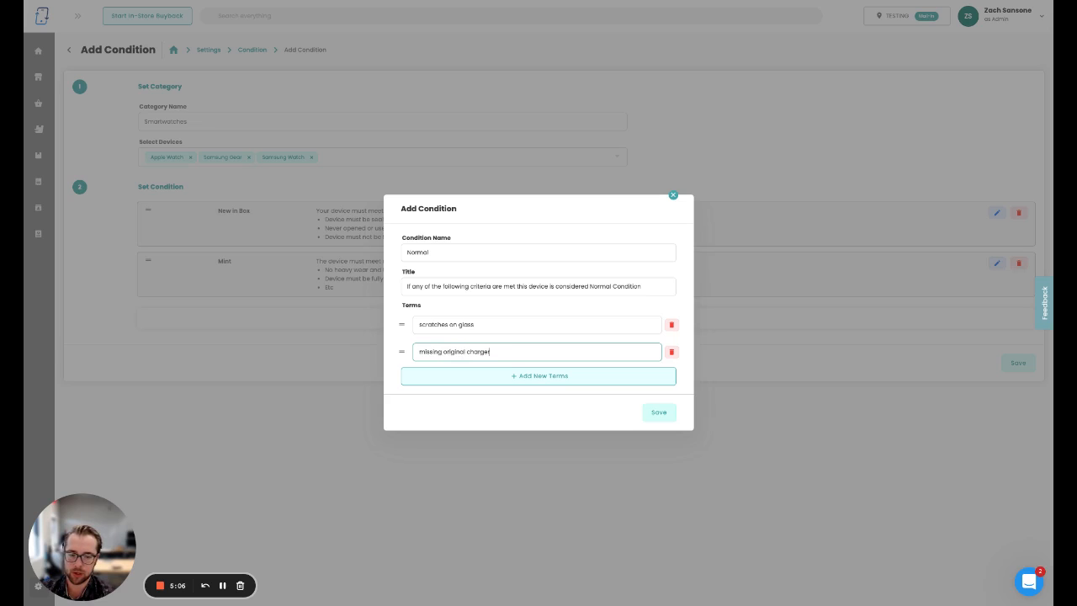
Add "missing original bands" as the third term and save the Normal condition.
click(490, 375)
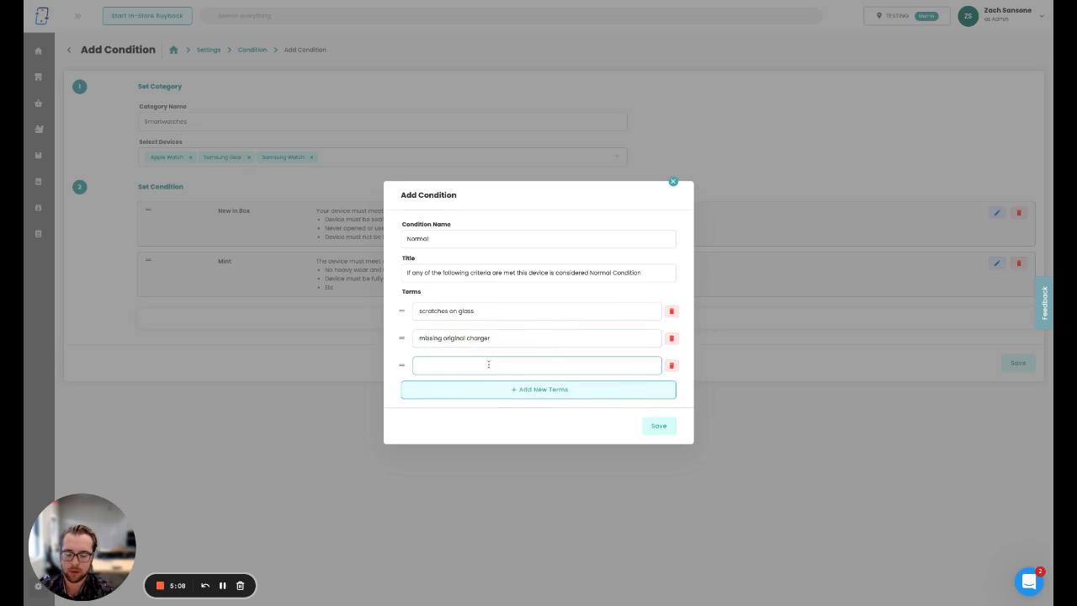
text(missing originbal)
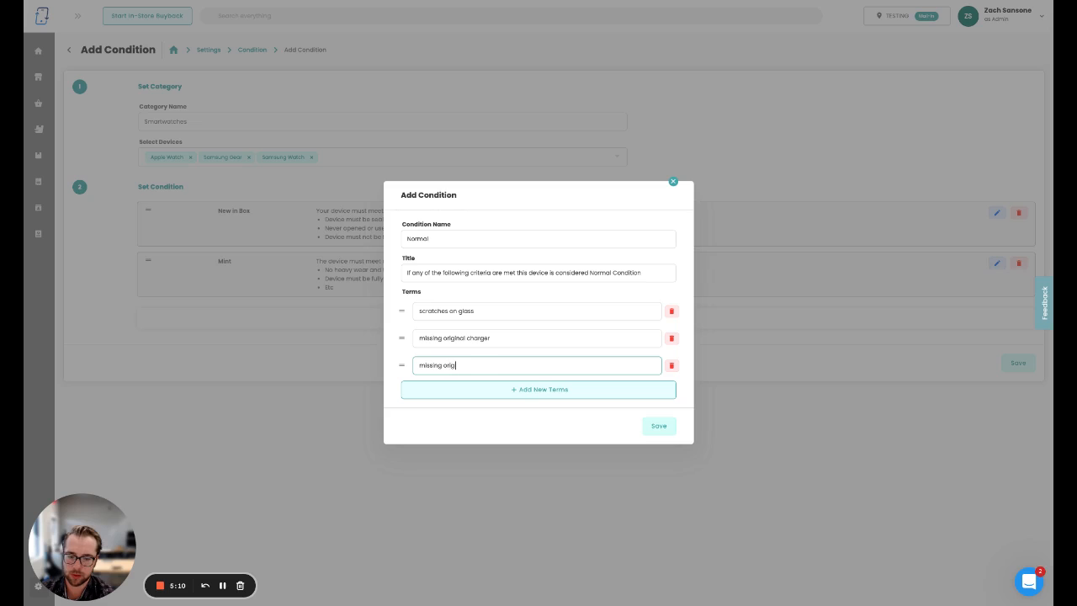
key(BackSpace)
key(BackSpace)
key(BackSpace)
text(al b)
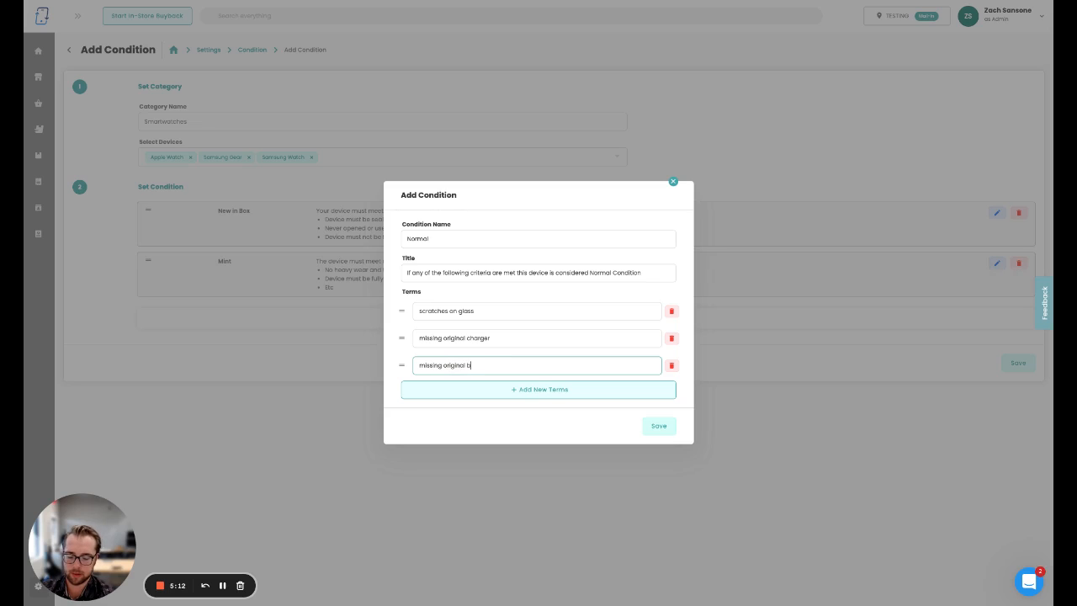
text(ands)
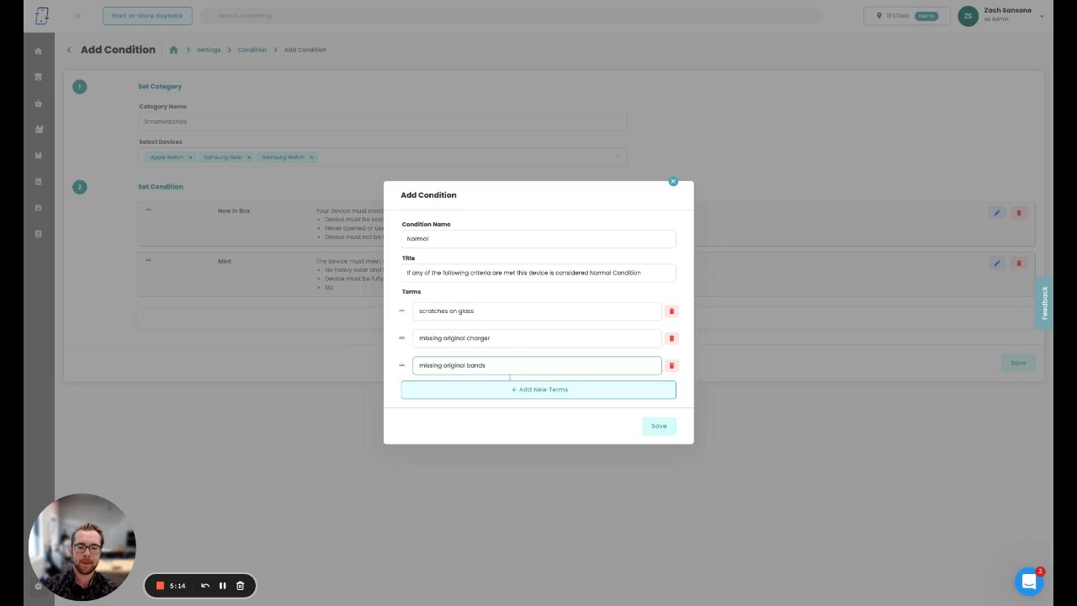
click(659, 425)
Add a fourth condition to the Smartwatches category and name it "Broken".
click(539, 368)
click(456, 306)
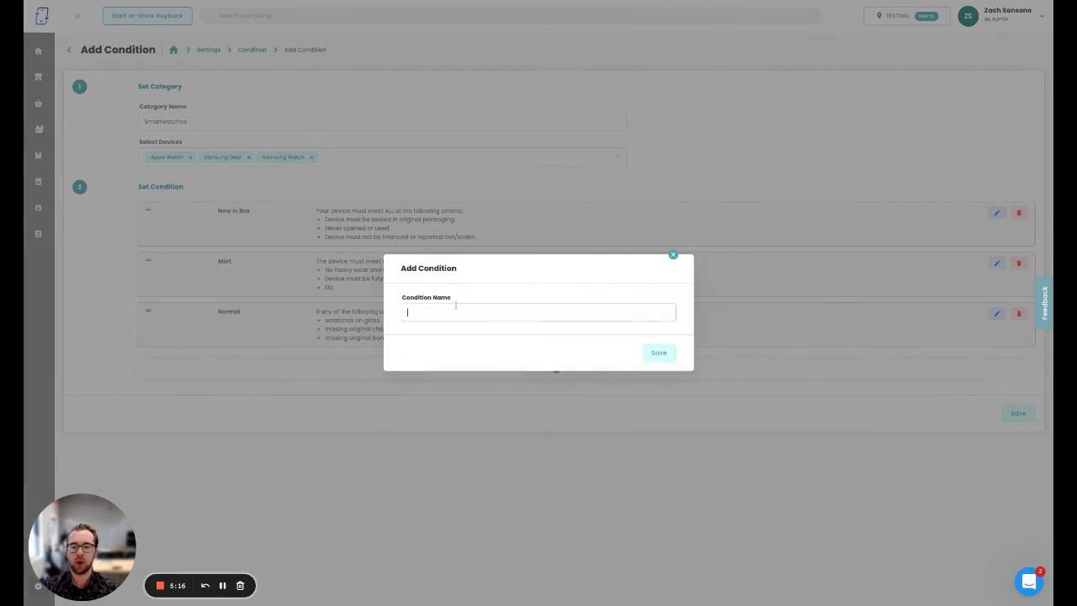
text(Br)
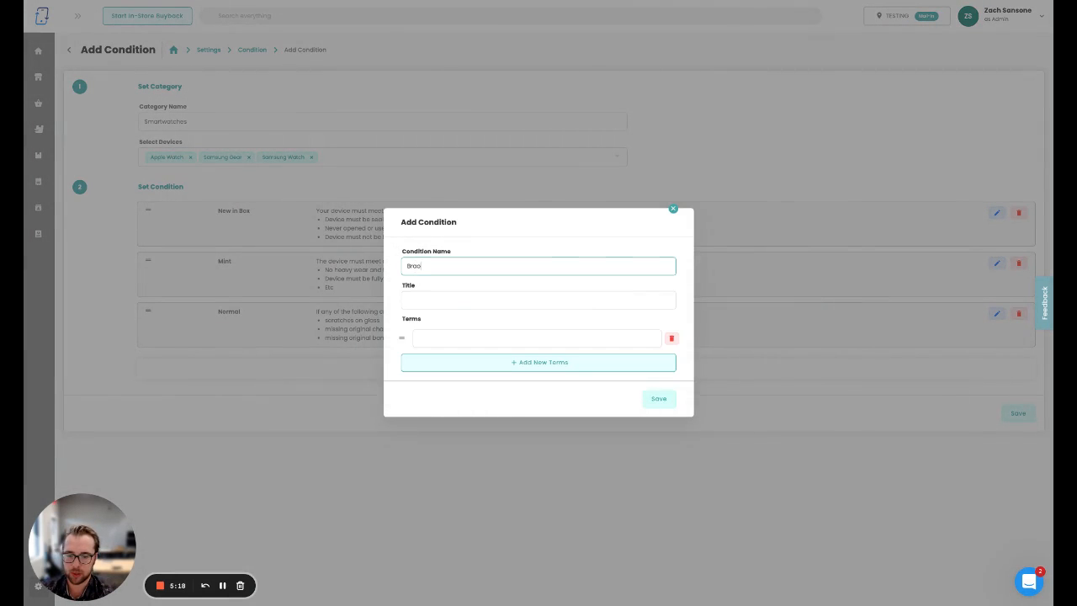
text(oken)
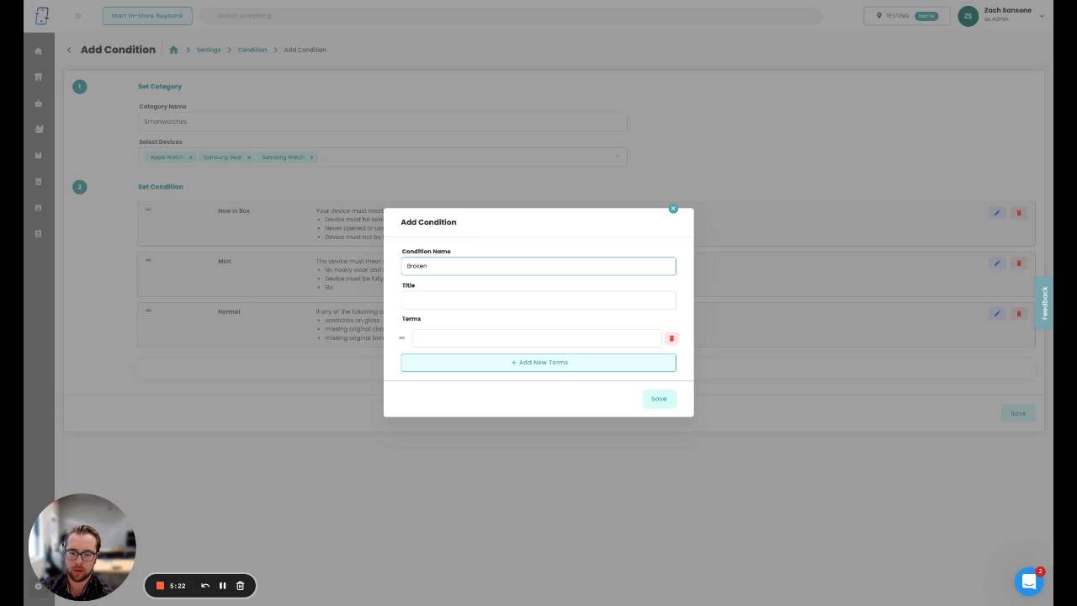
Set the Broken condition's title to "If any of the following criteria are met this device will be considered broken.".
click(447, 306)
text(If a)
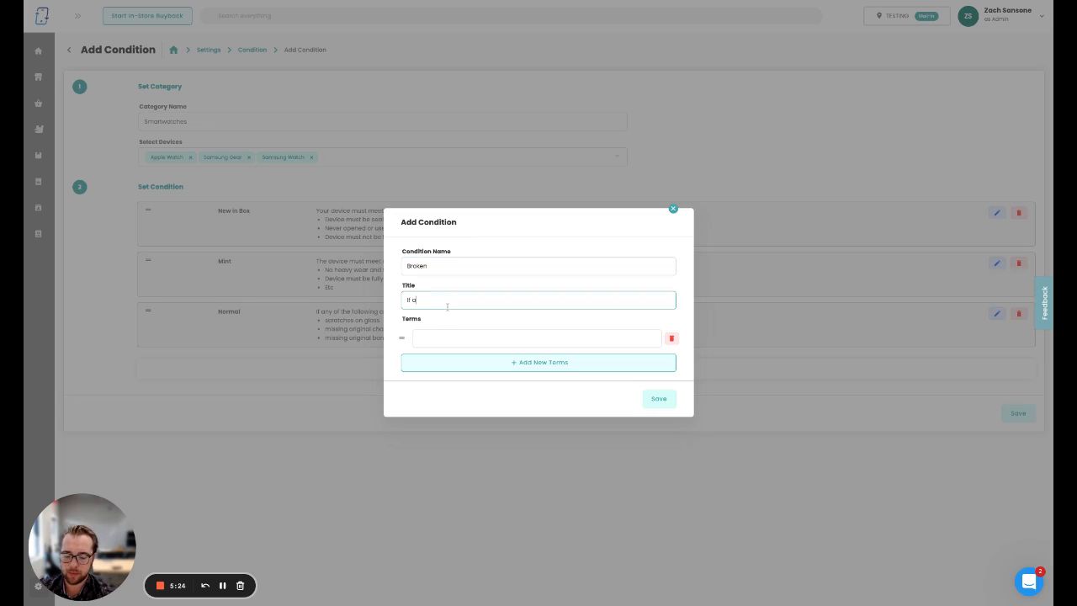
text(ny of the foll)
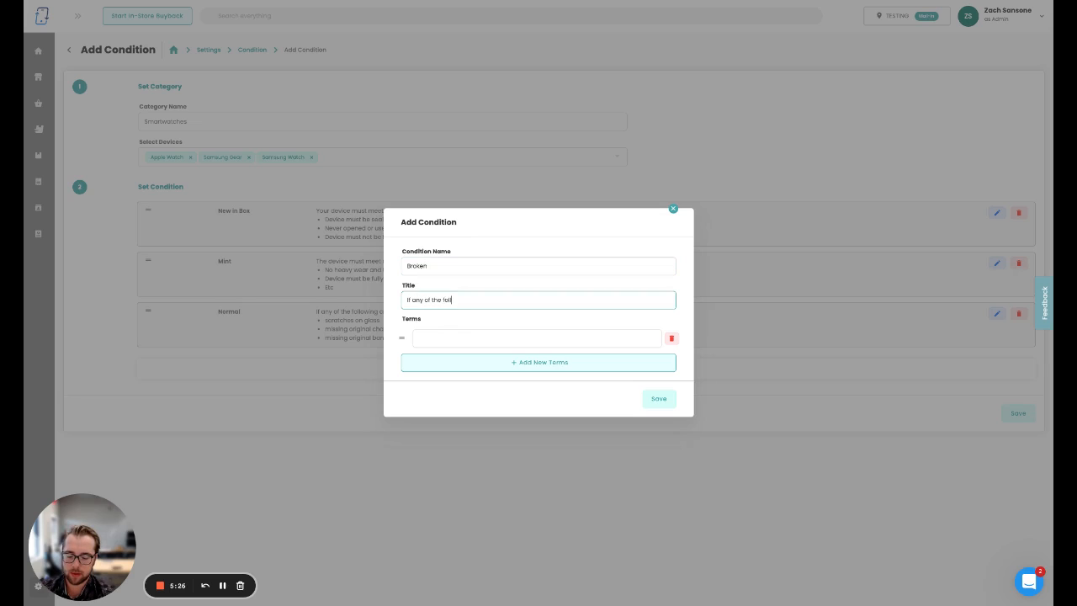
text(owing cr)
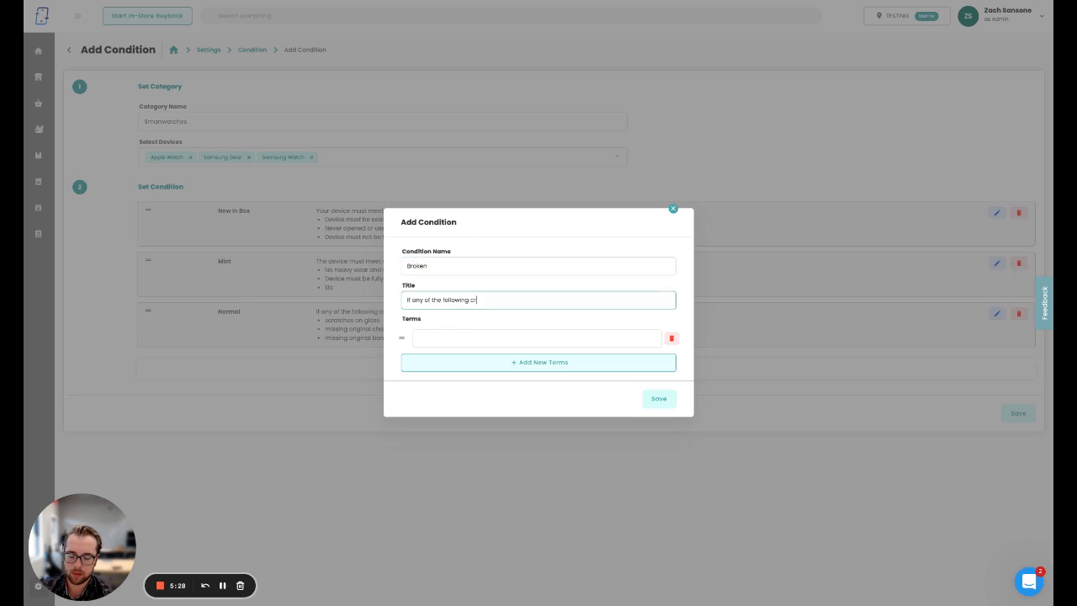
text(iteria are m)
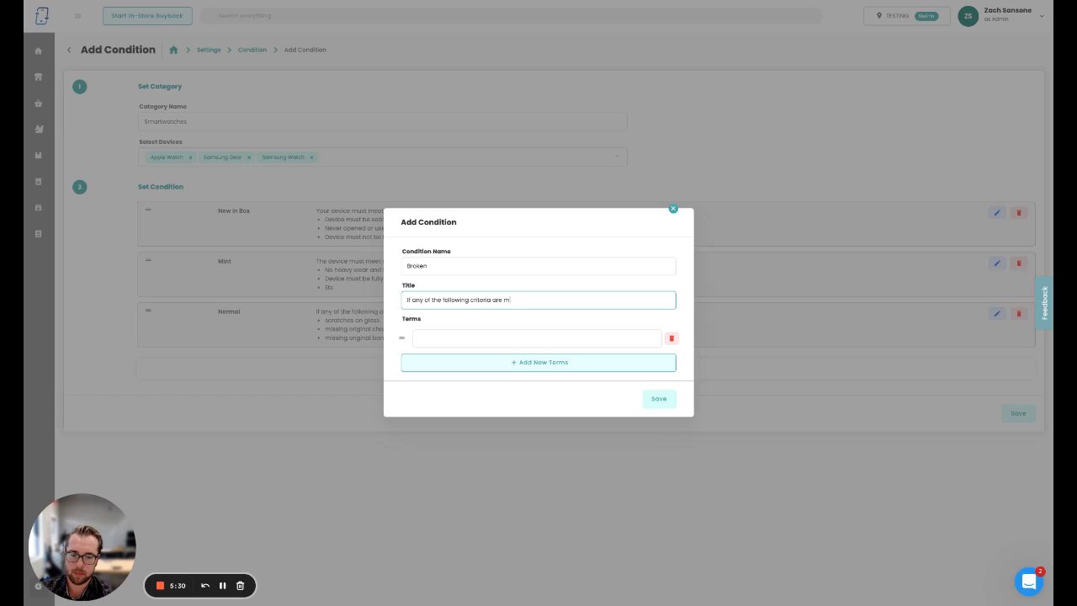
text(et this deiv)
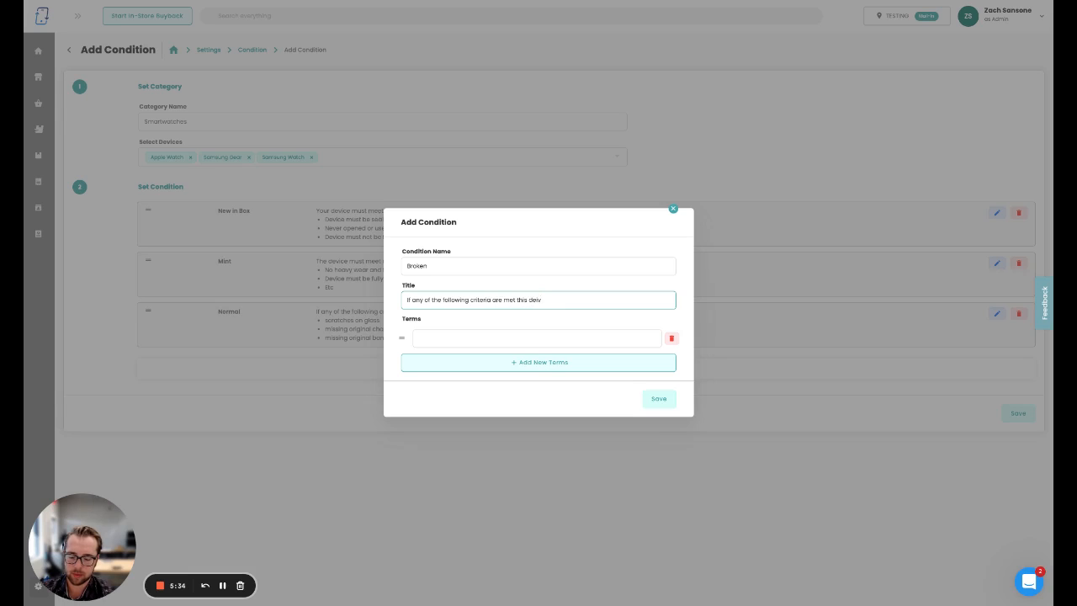
text(ce will be con)
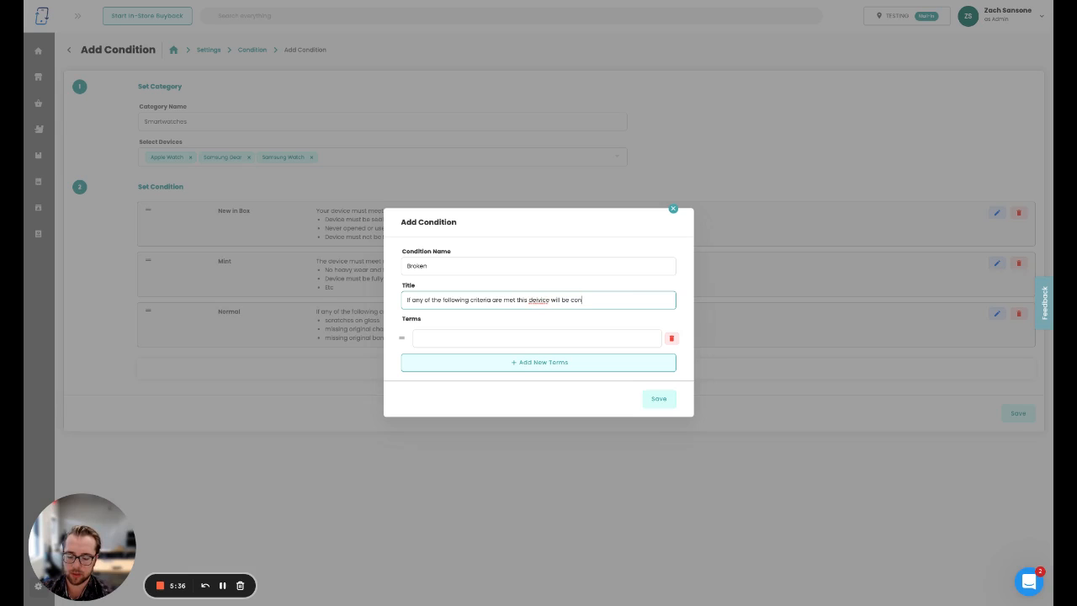
text(si)
text(de)
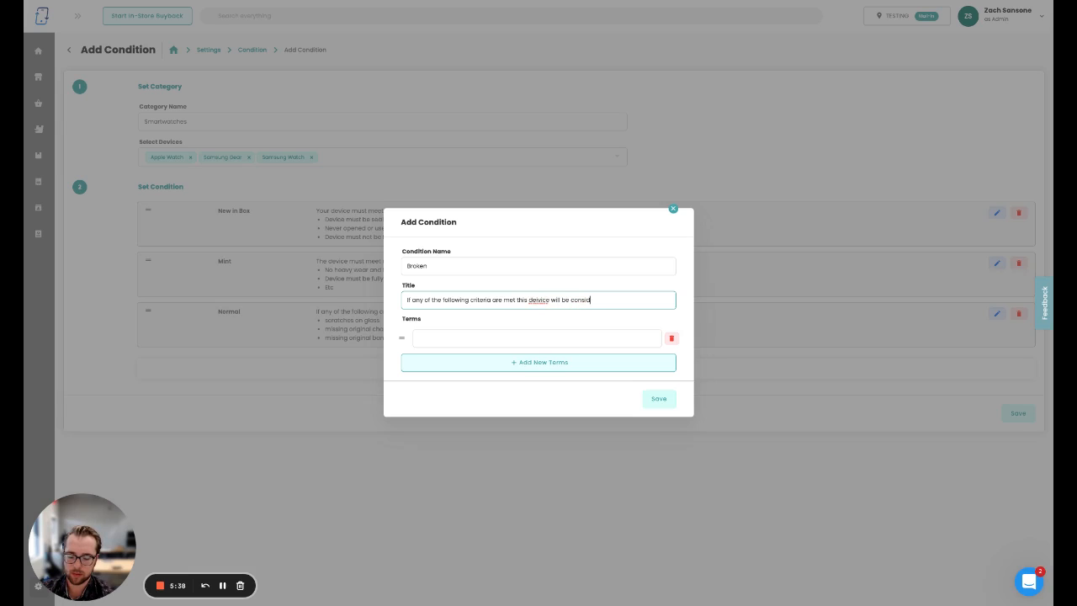
text(red )
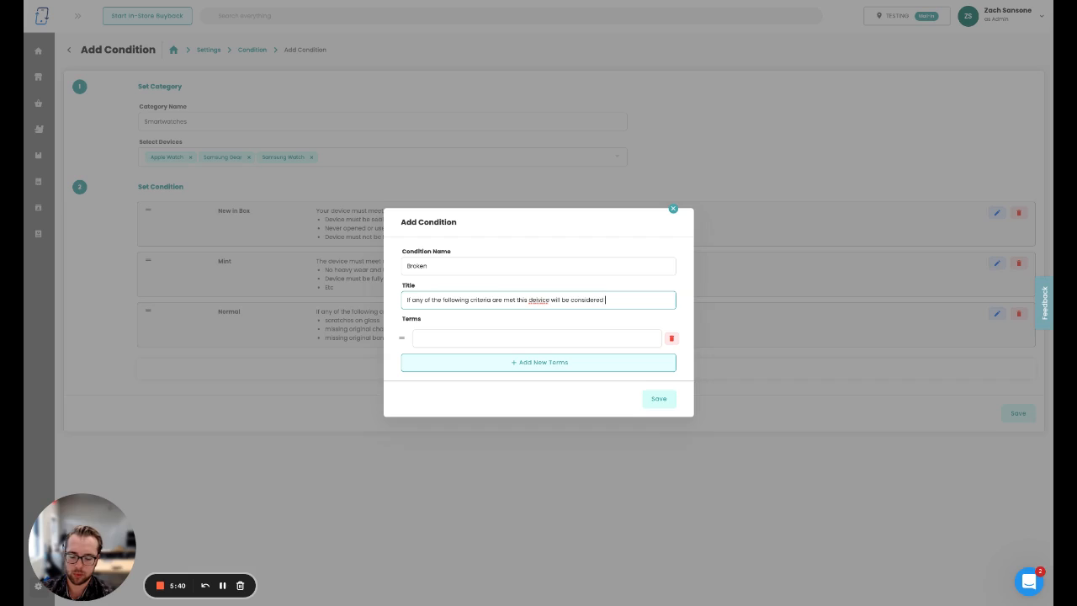
text(broken)
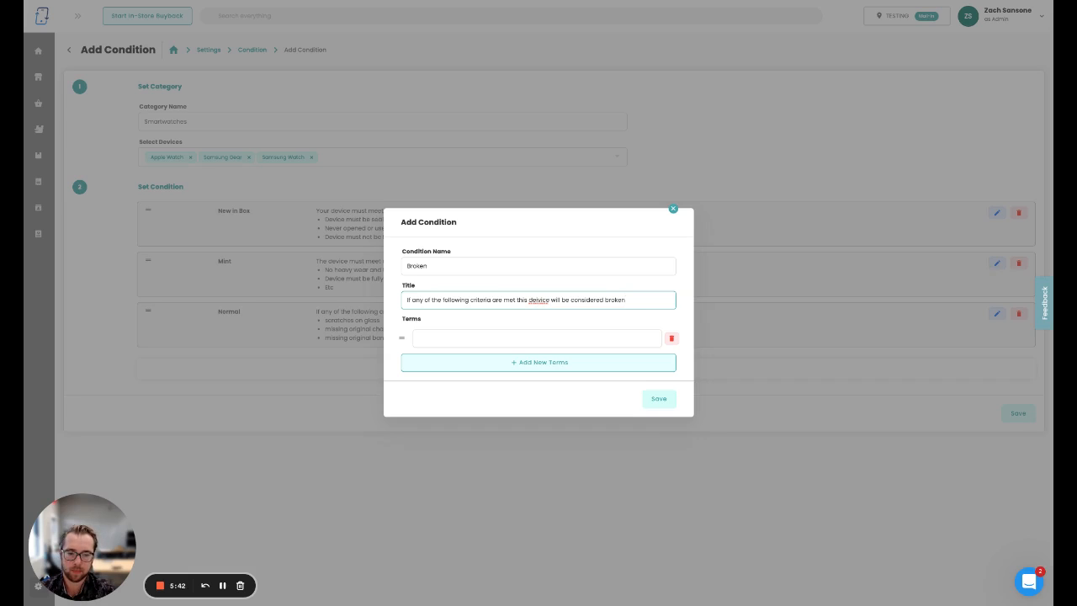
right_click(539, 301)
click(555, 308)
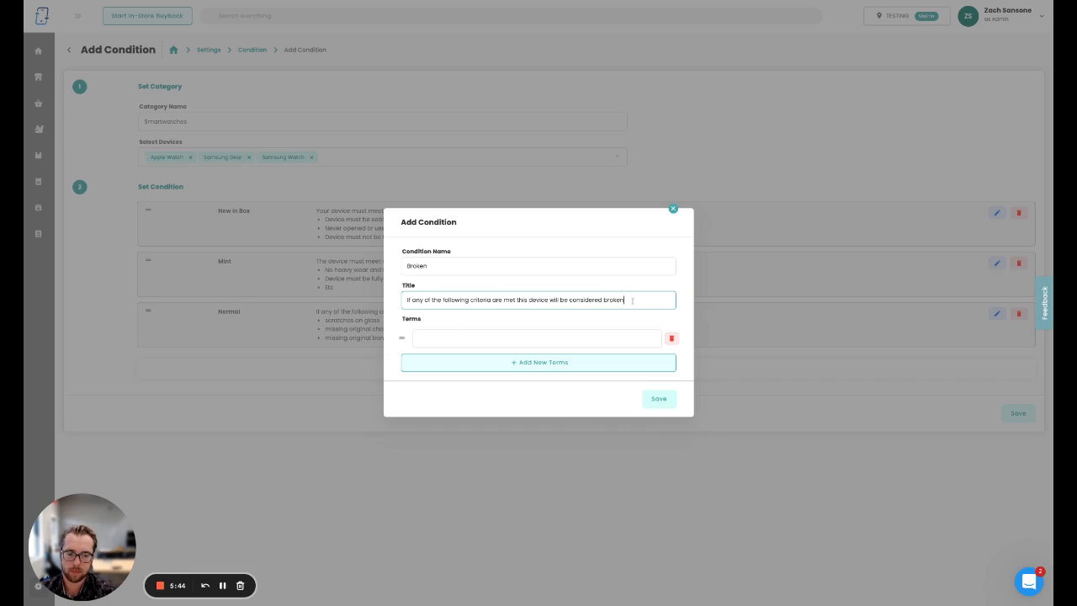
click(630, 300)
Enter "Device is not fully functional." as the Broken condition's first term.
click(575, 337)
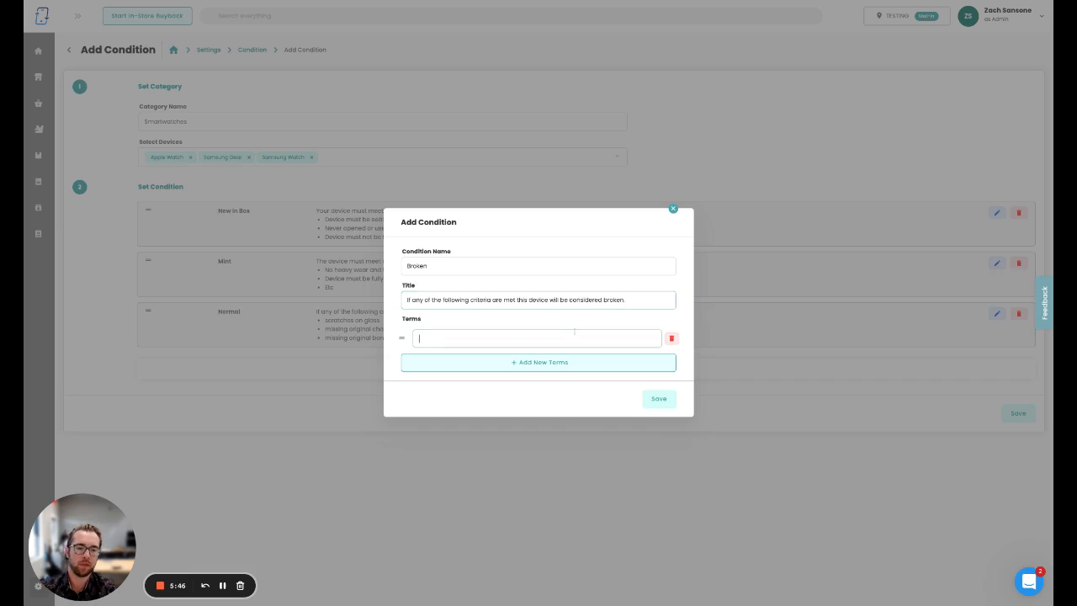
text(Device is no)
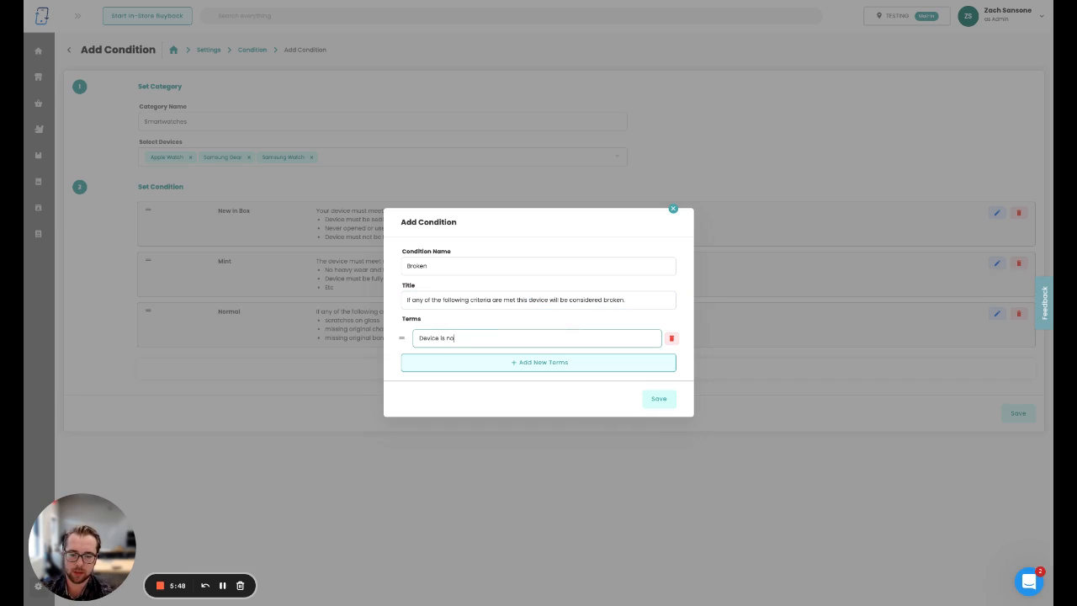
text(t fully functional)
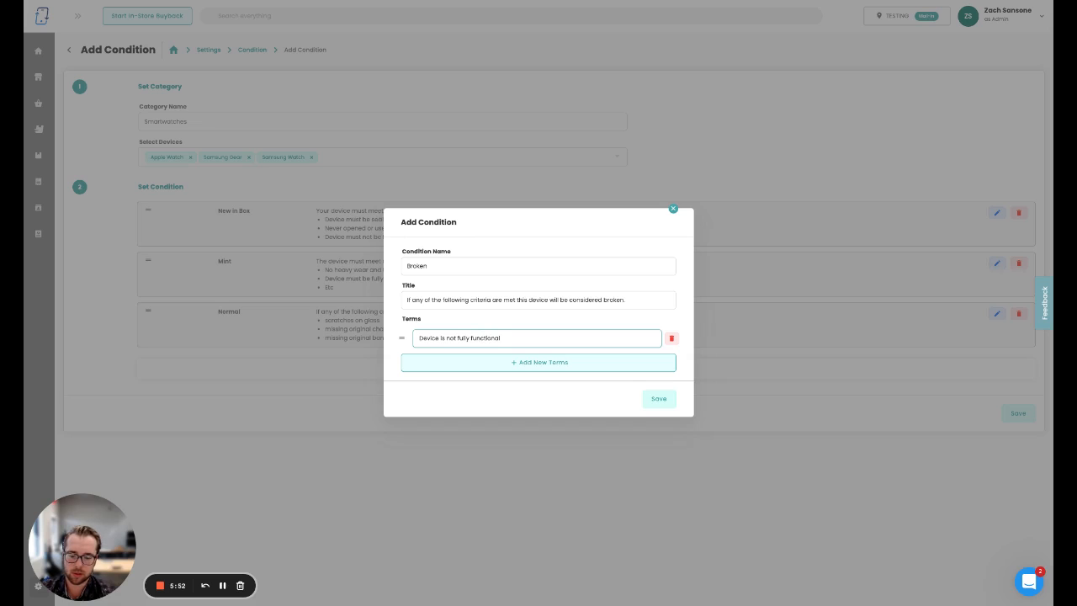
Add a second term to the Broken condition reading "Broken LCD or Digitizer/Glass".
click(575, 359)
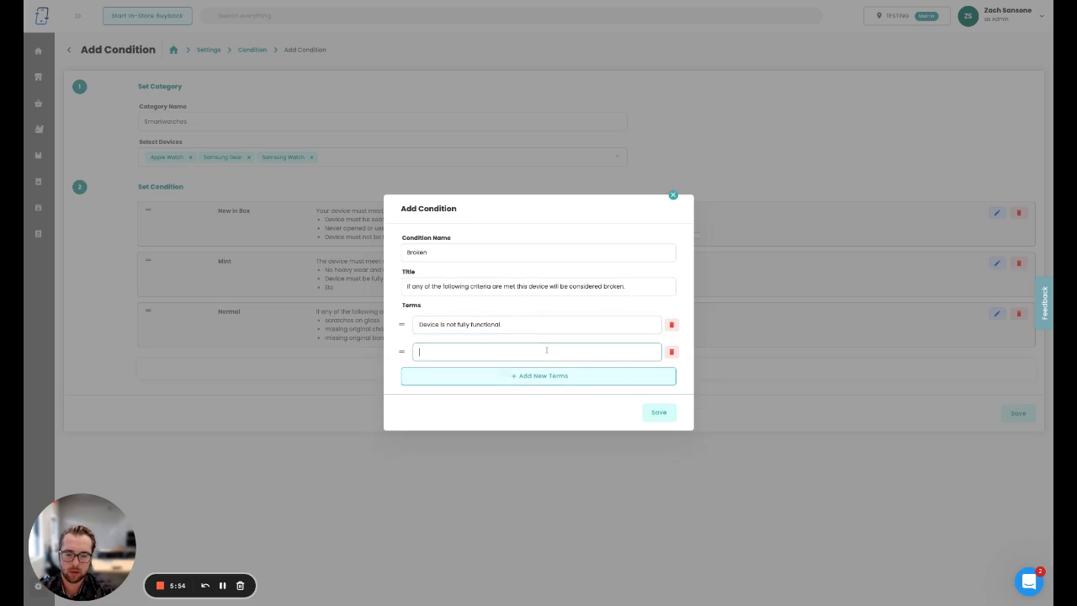
text(Broken)
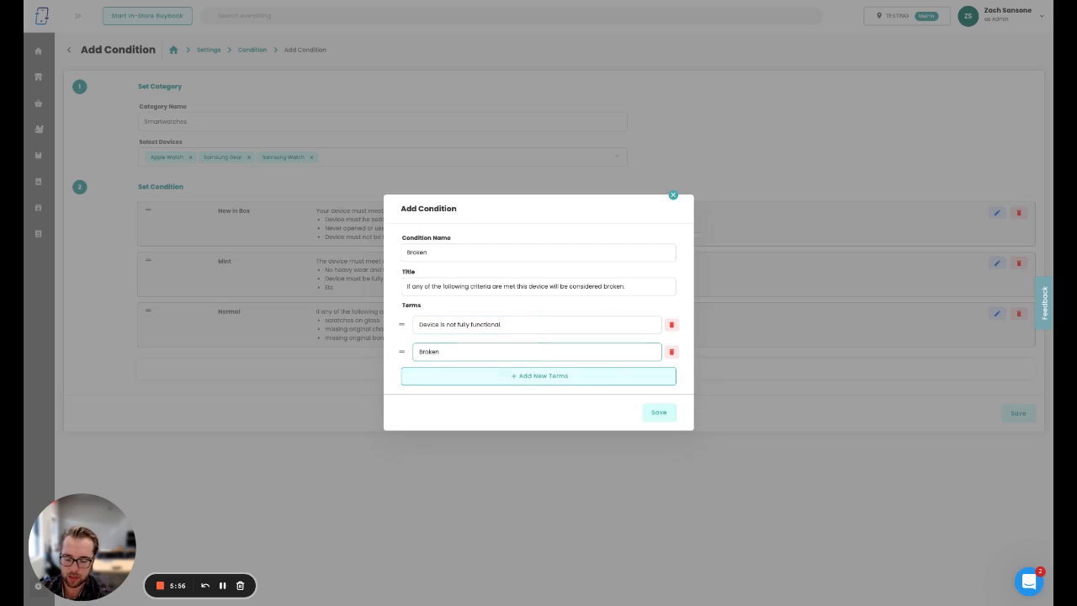
text( LCD or Digitizer/)
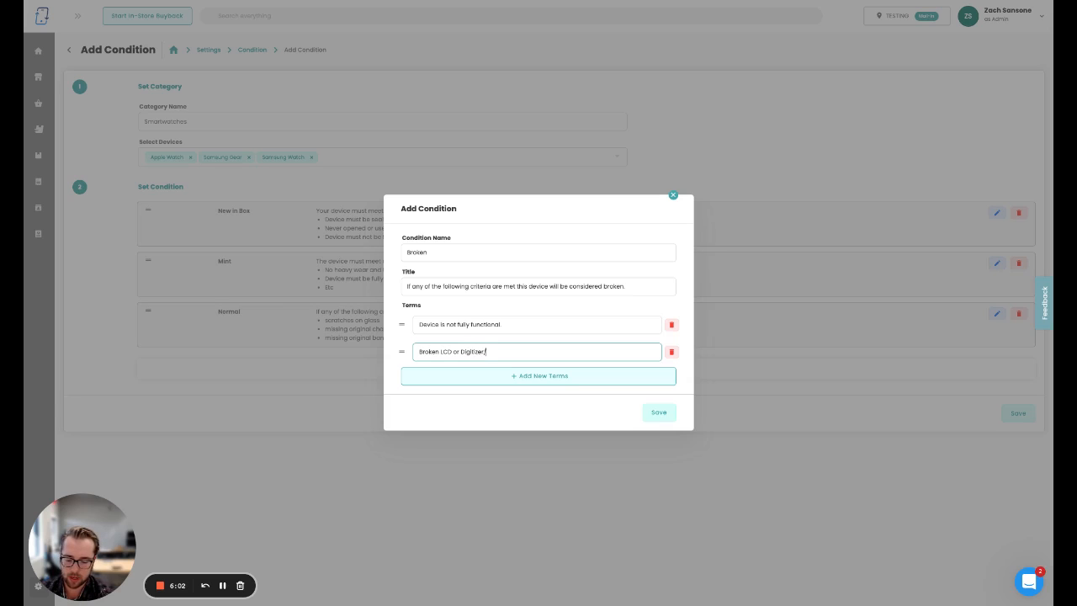
text(Glass)
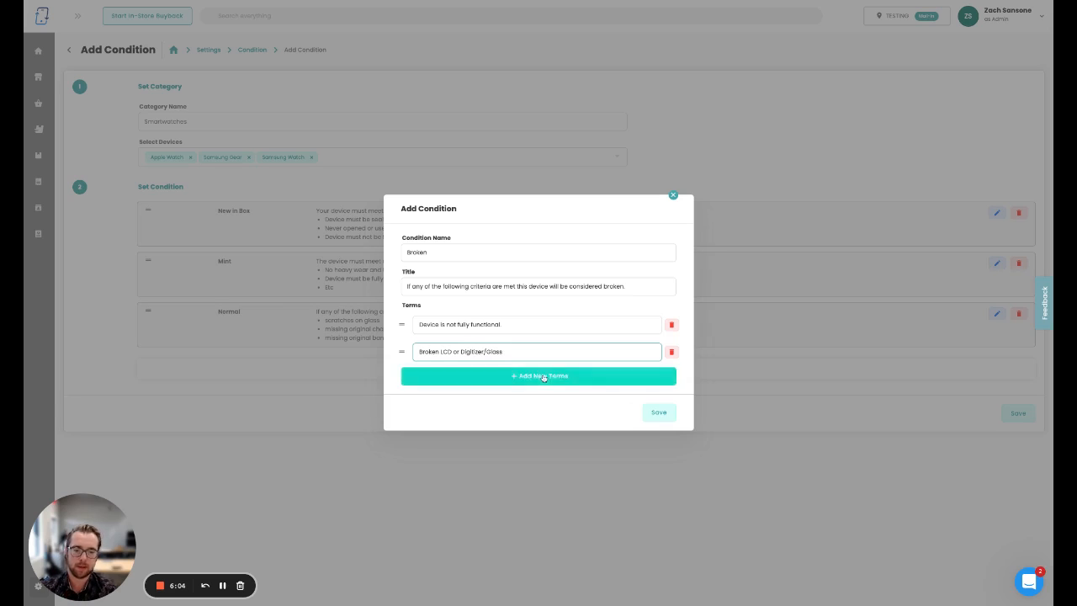
Add a third term to the Broken condition reading "Water Damage is detected.".
click(543, 377)
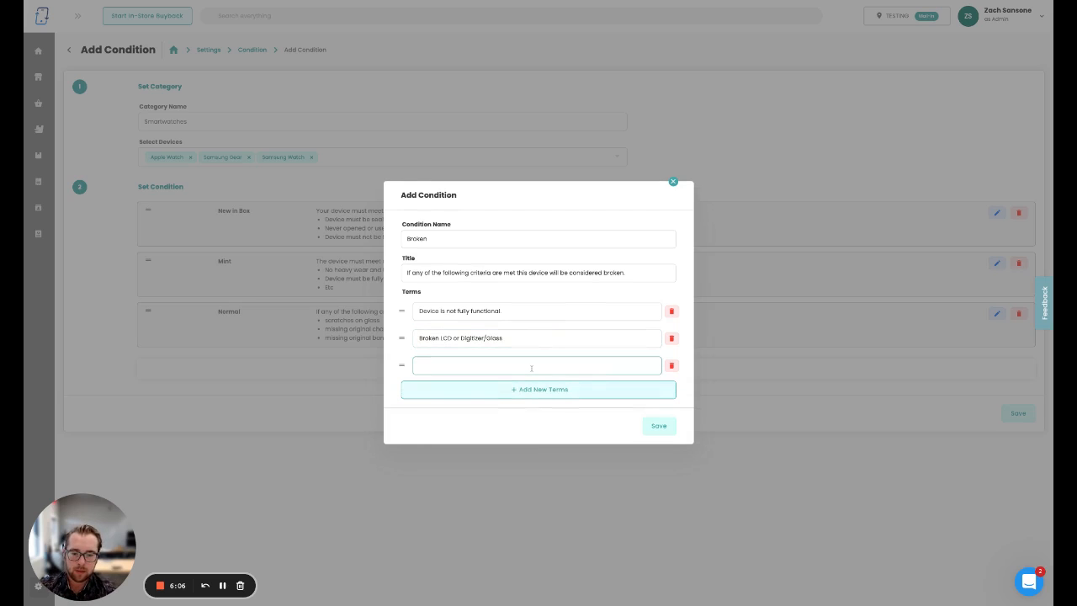
text(Water)
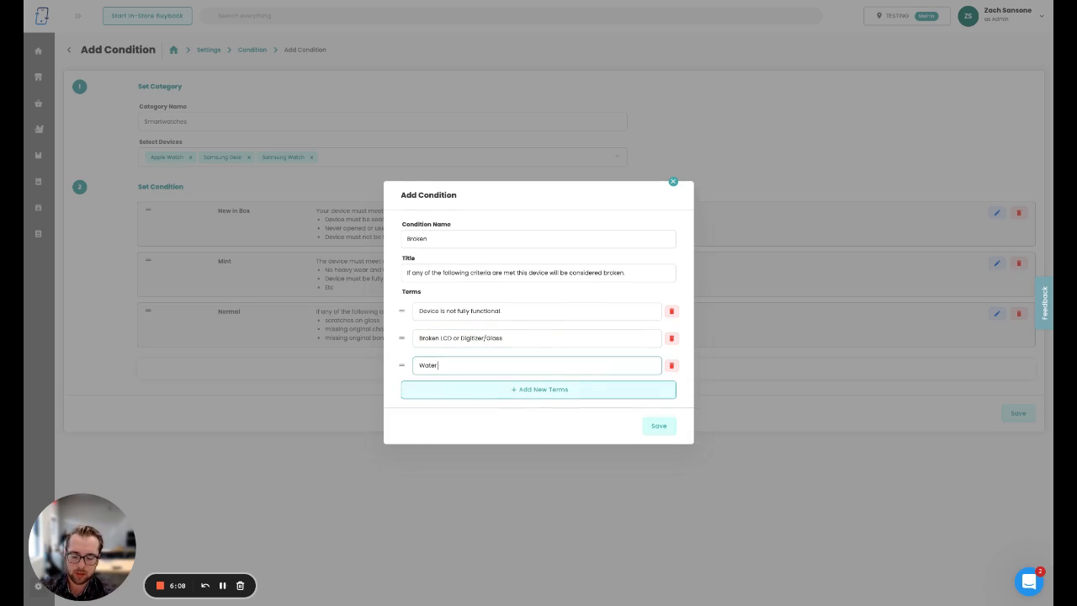
text( Damage is de)
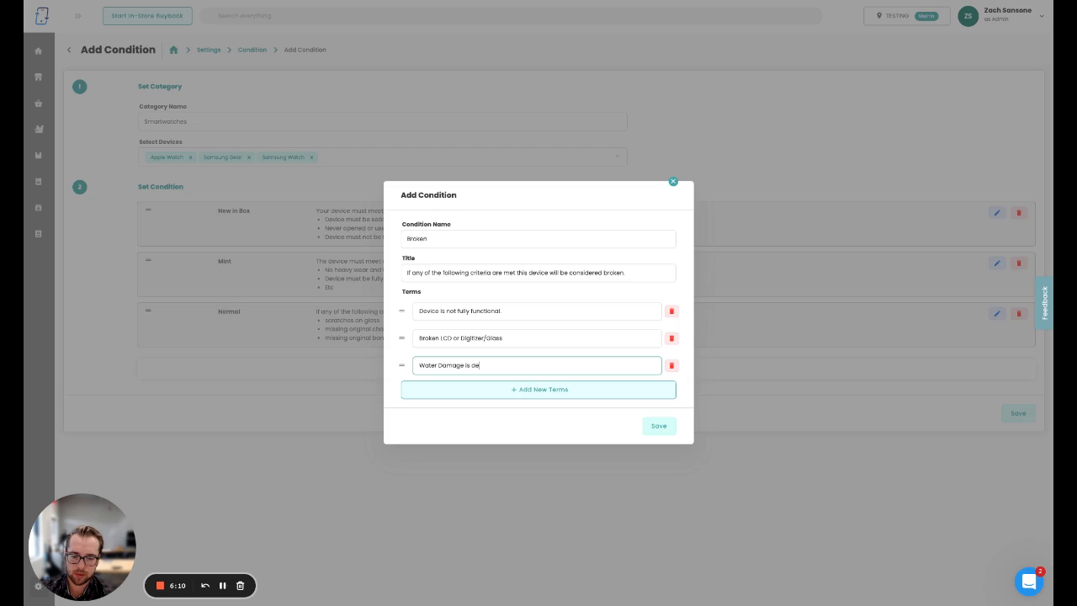
text(tercted)
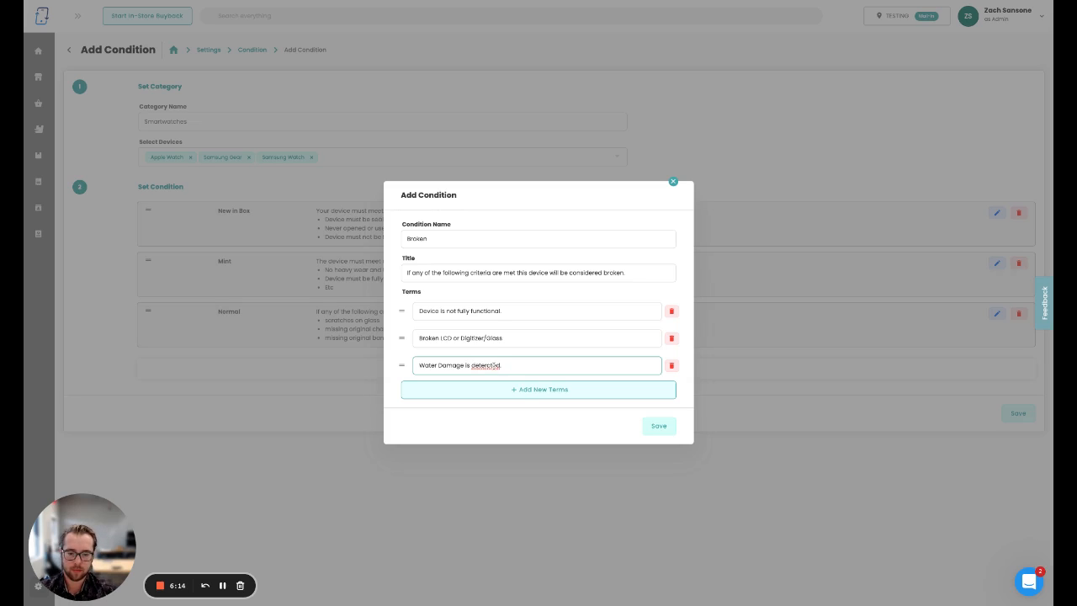
double_click(486, 365)
text(detected)
Save the Broken condition without an empty fourth term, and save the whole Smartwatches condition category.
click(471, 389)
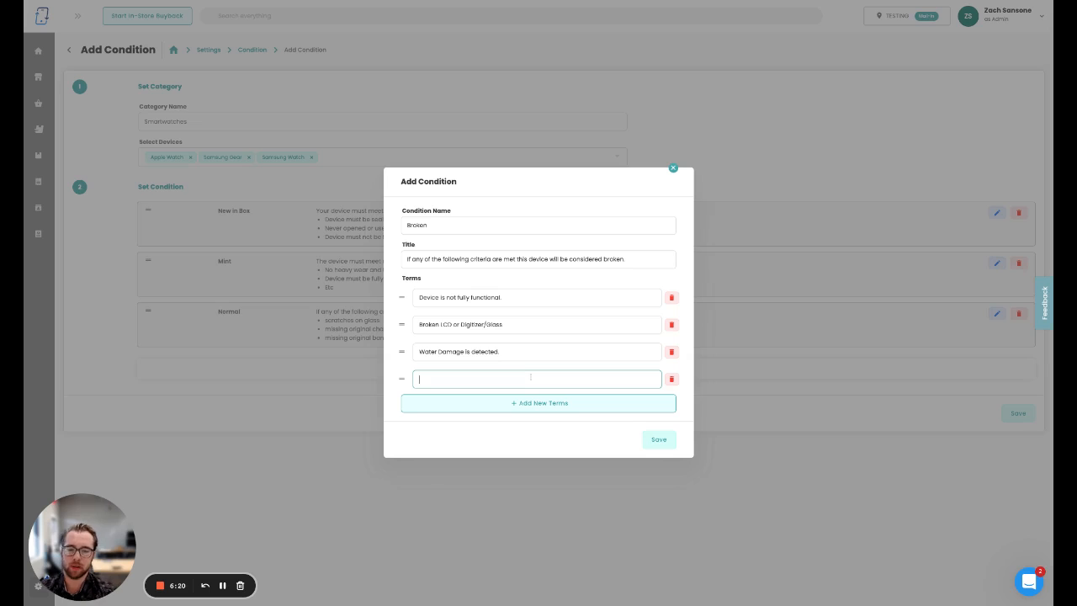
click(671, 379)
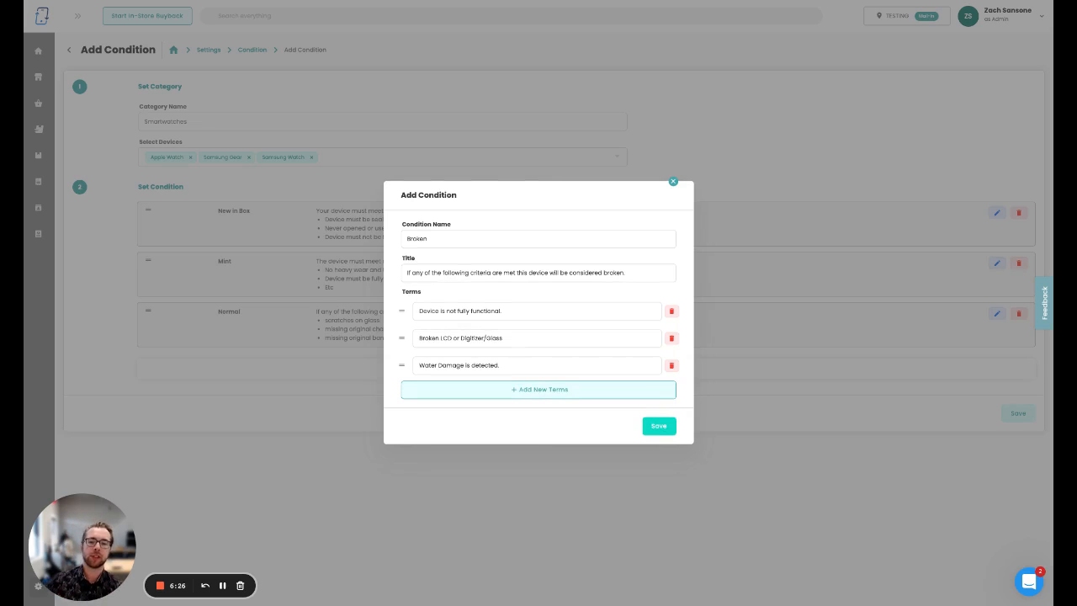
click(658, 425)
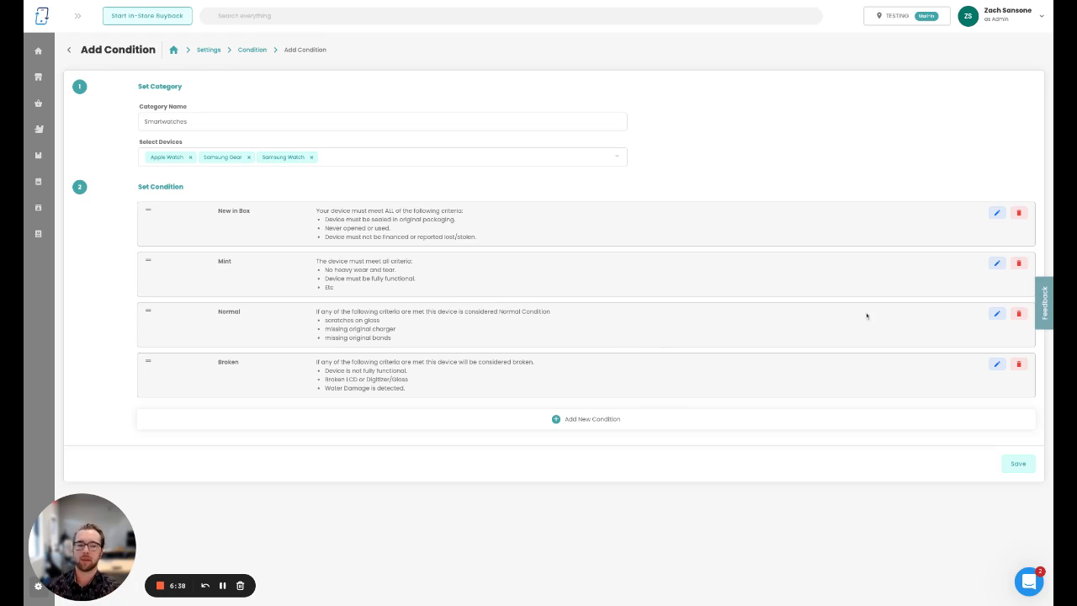
click(1012, 462)
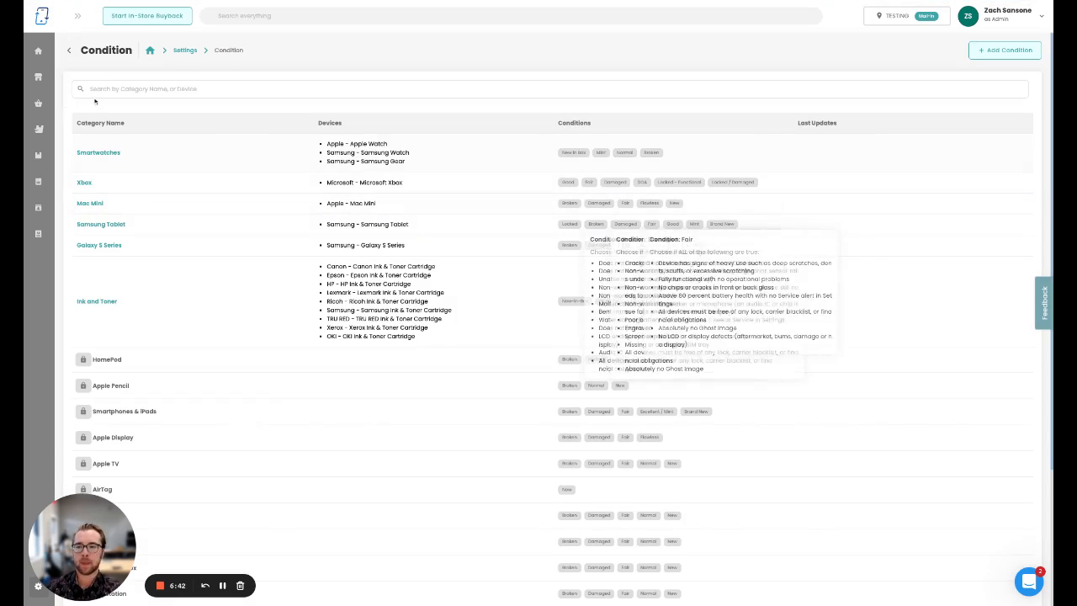
Go back to Settings, open the Price Editor and expand the Apple Watch category under Smartwatches.
click(70, 51)
click(350, 192)
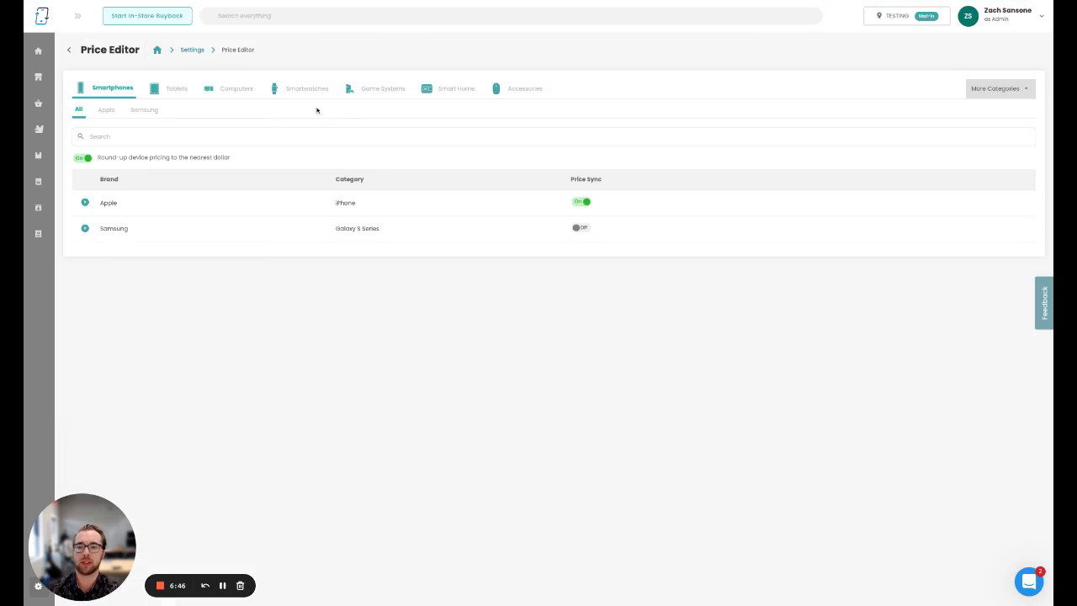
click(310, 89)
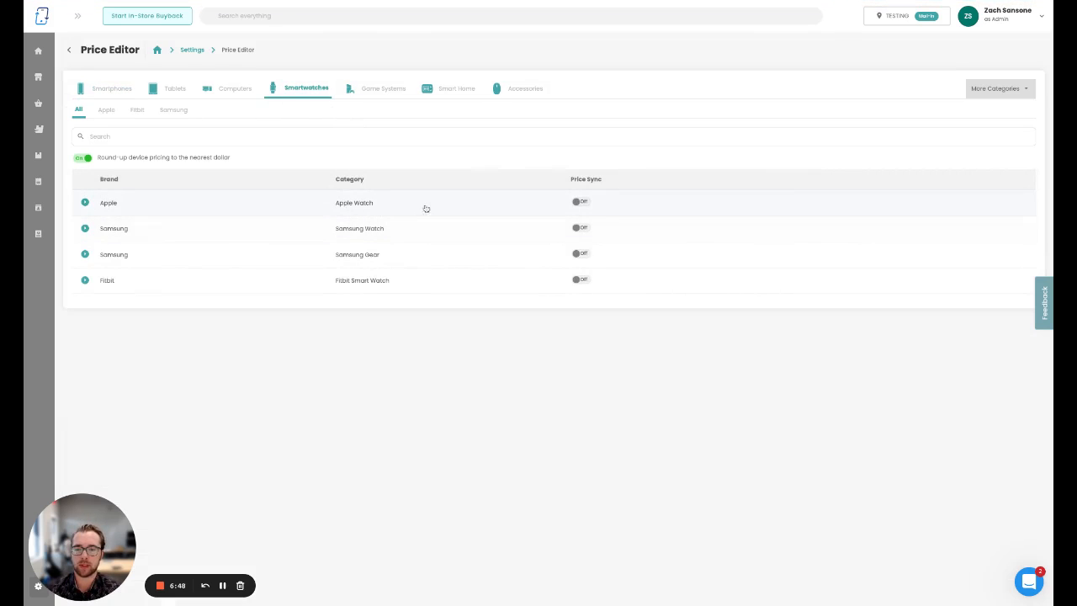
click(85, 204)
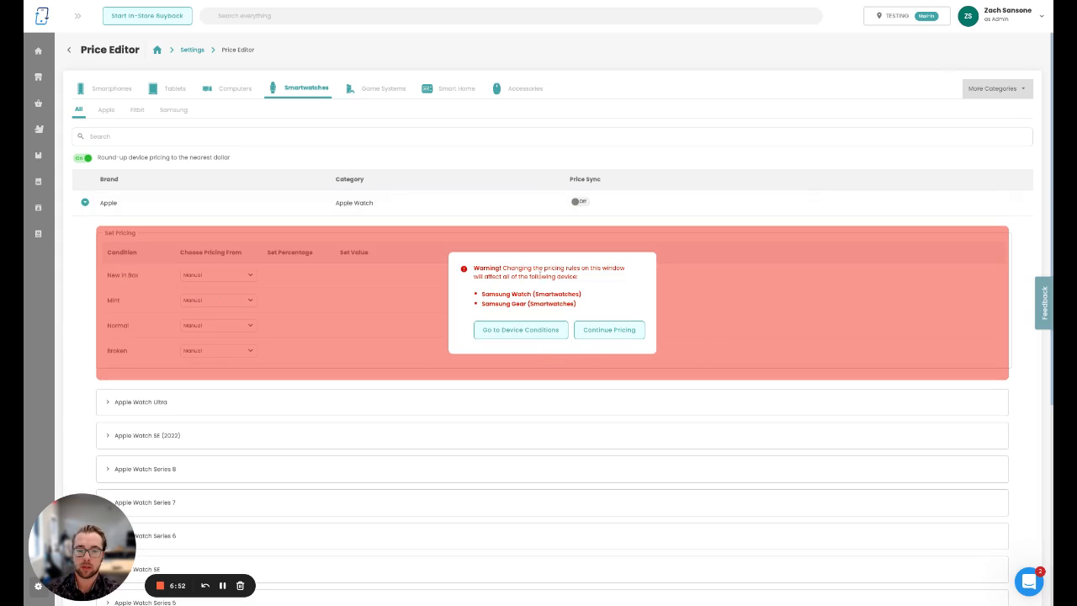
Expand Apple Watch Ultra down to its Titanium Case model and view the New in Box and Broken condition descriptions.
click(130, 405)
scroll(340, 412, down, 1)
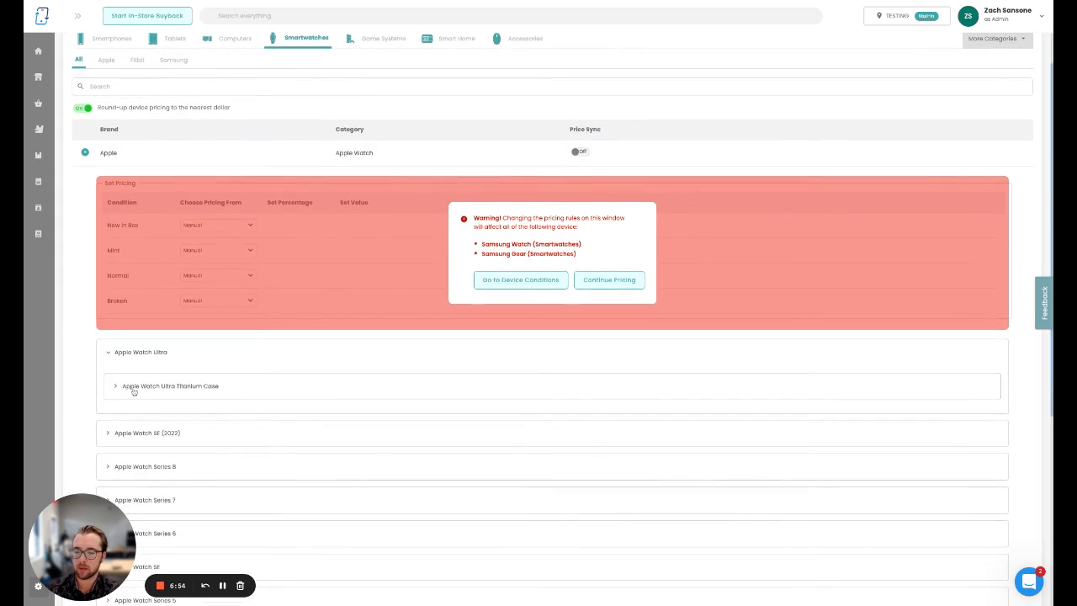
click(133, 392)
scroll(352, 414, down, 1)
scroll(352, 414, down, 1)
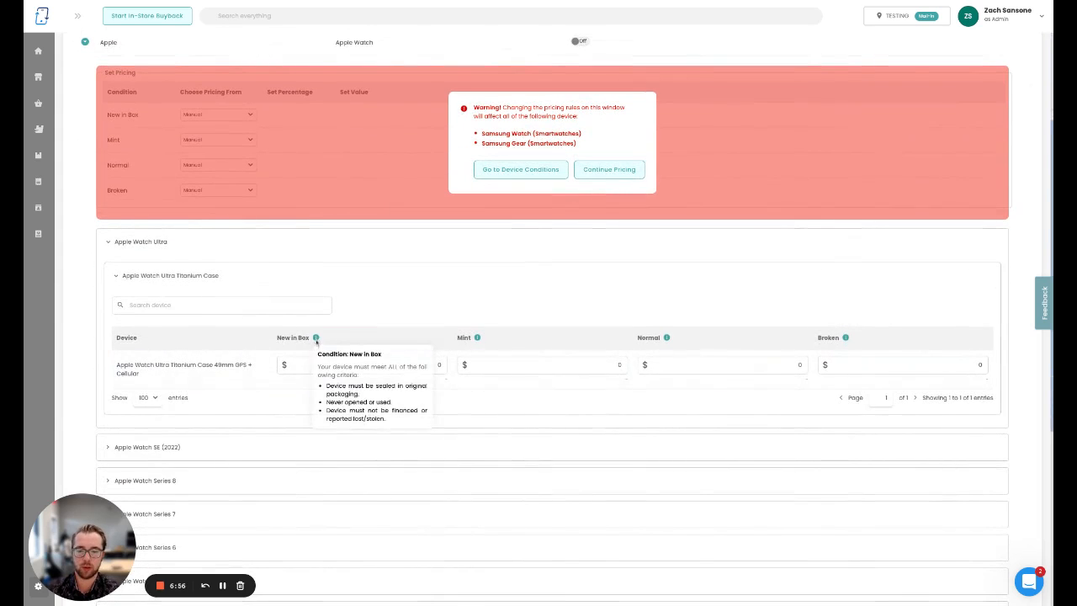
mouse_move(849, 339)
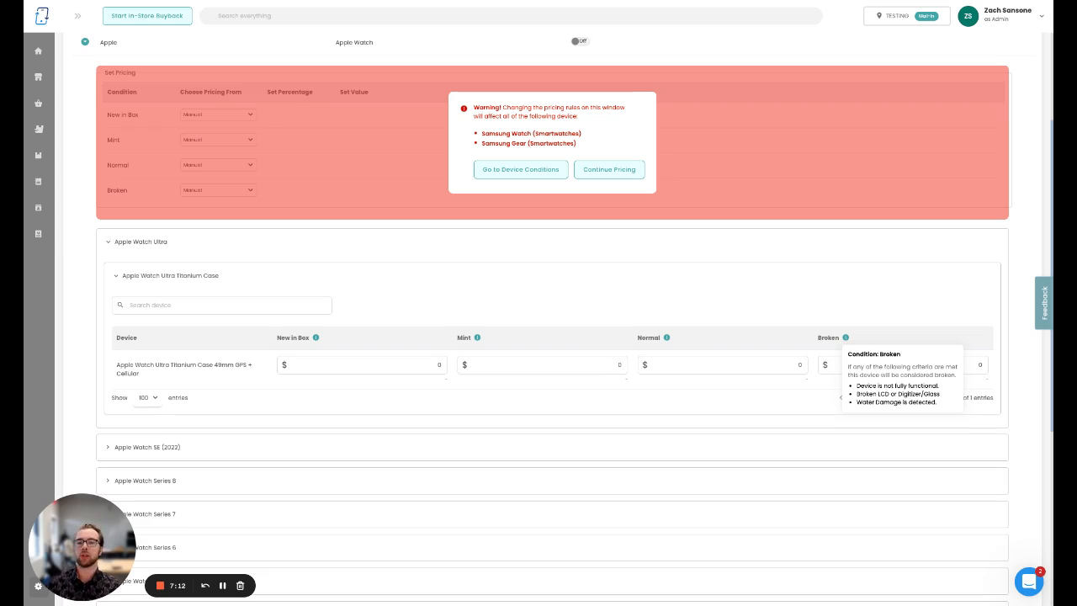
View the support chat and the feedback options, and close both.
click(1029, 581)
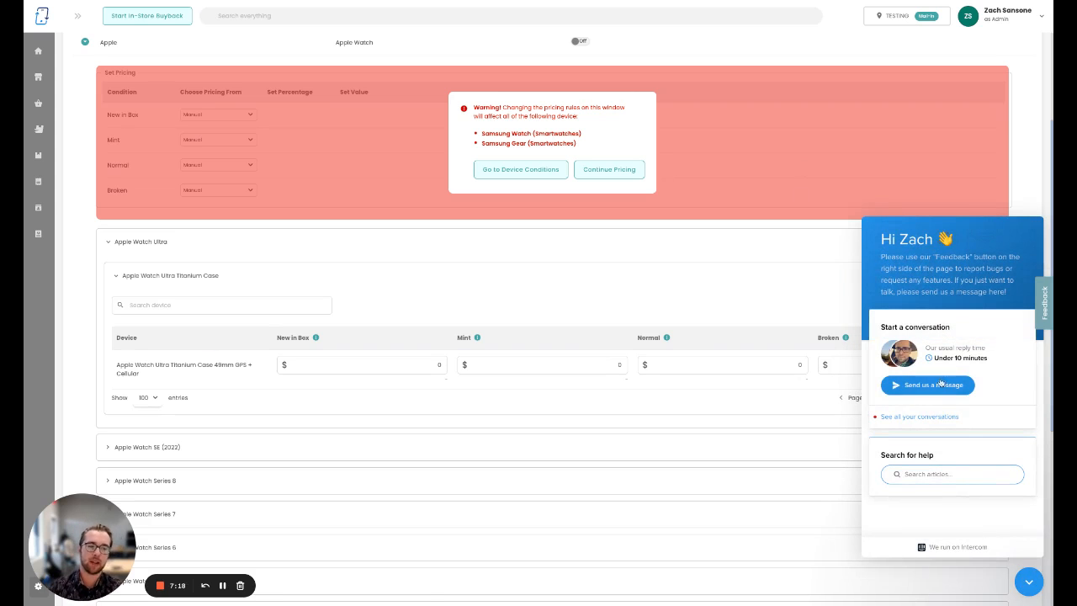
click(1043, 303)
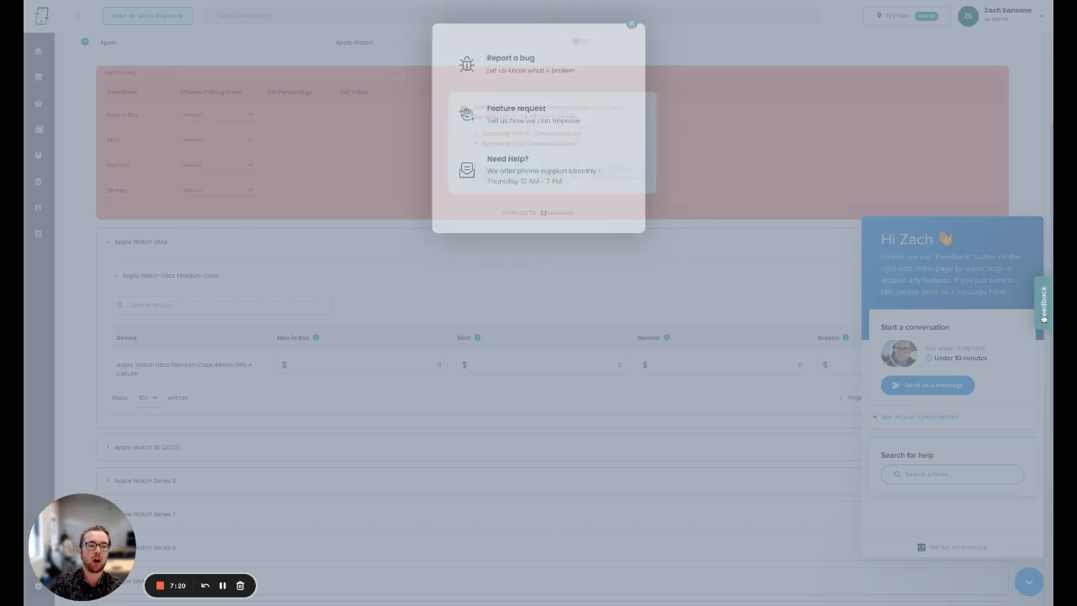
click(631, 24)
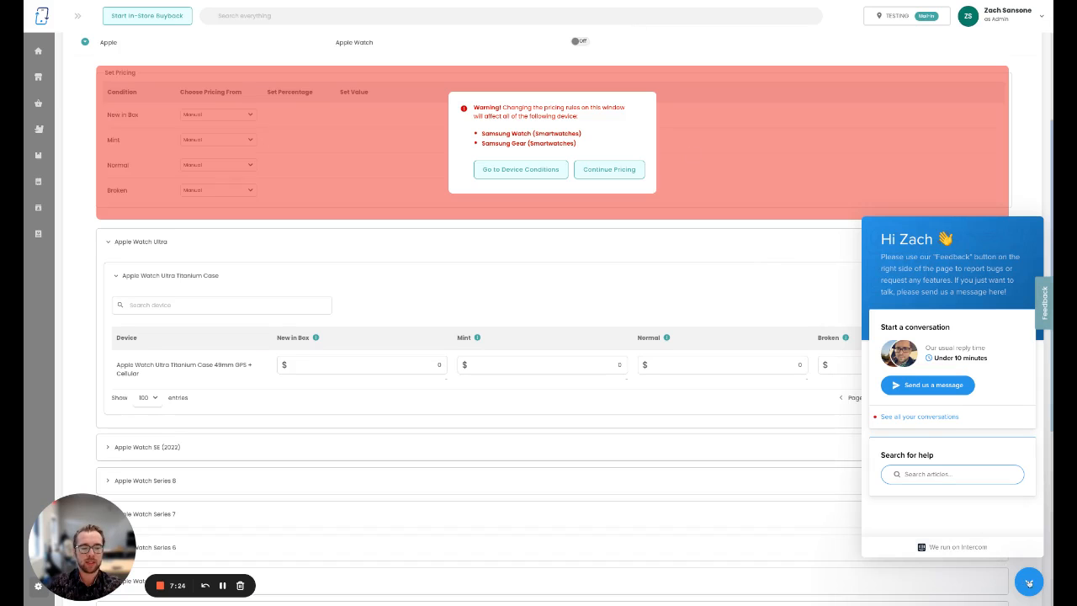
click(1029, 582)
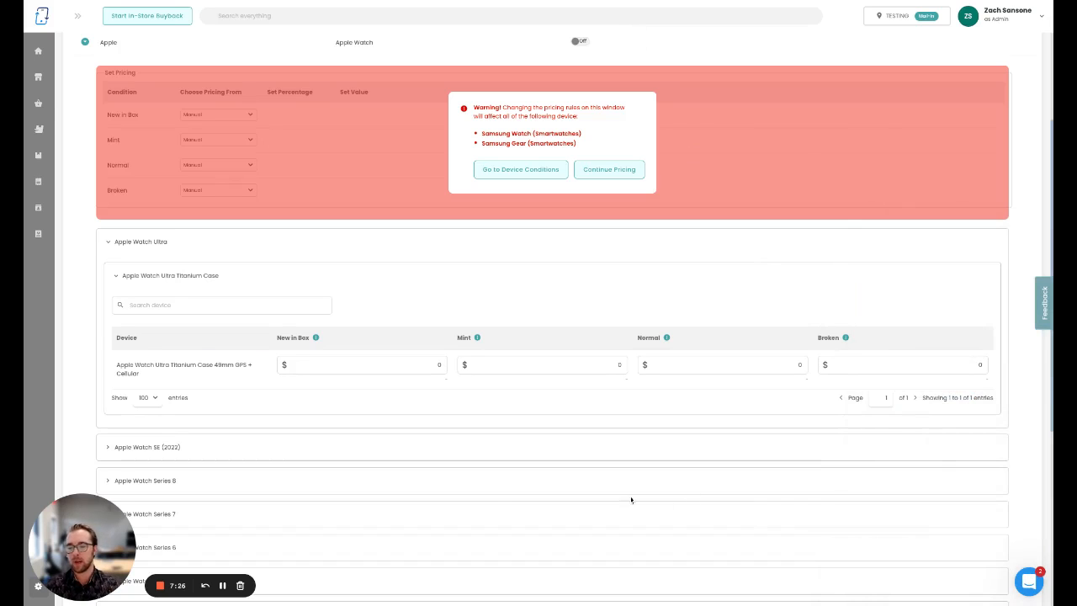